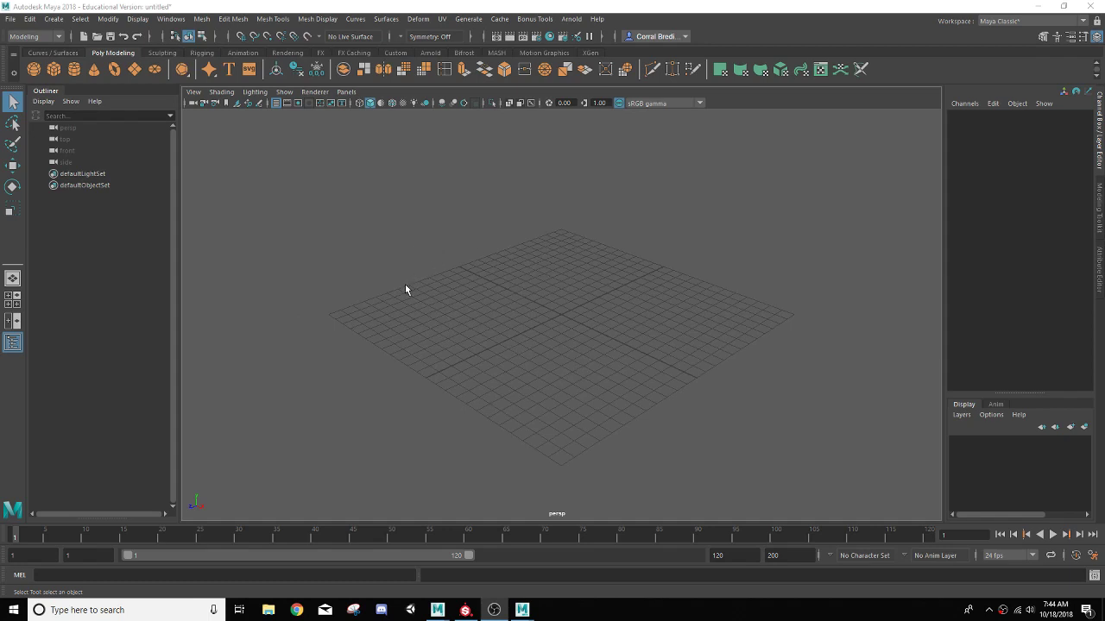
- Create a new project named Airplane_Project from the Project Window and accept it
click(11, 19)
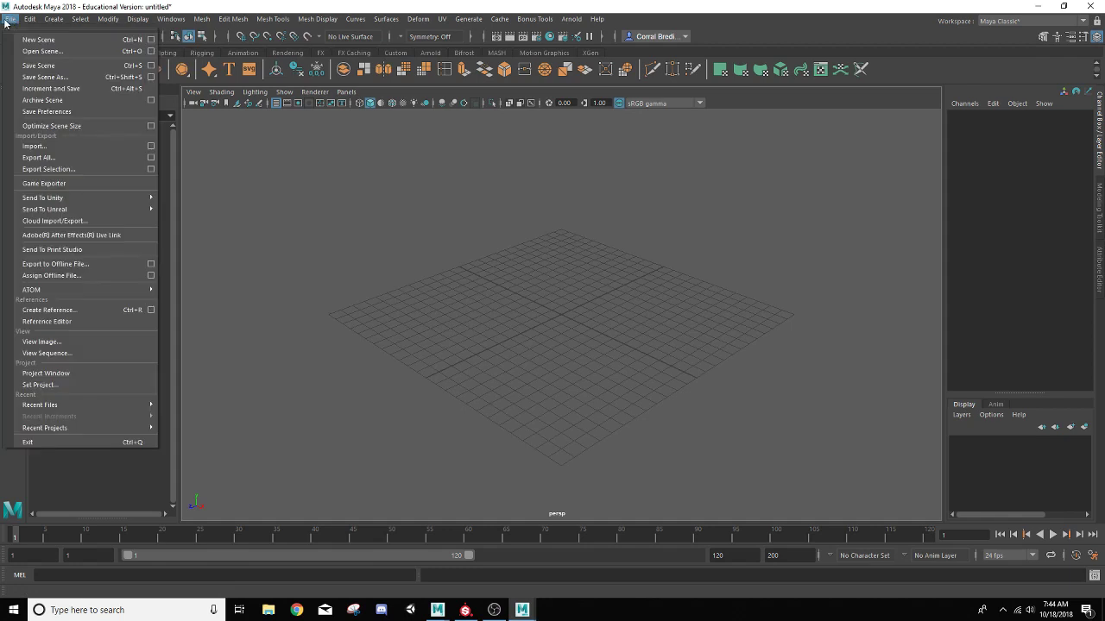
click(49, 374)
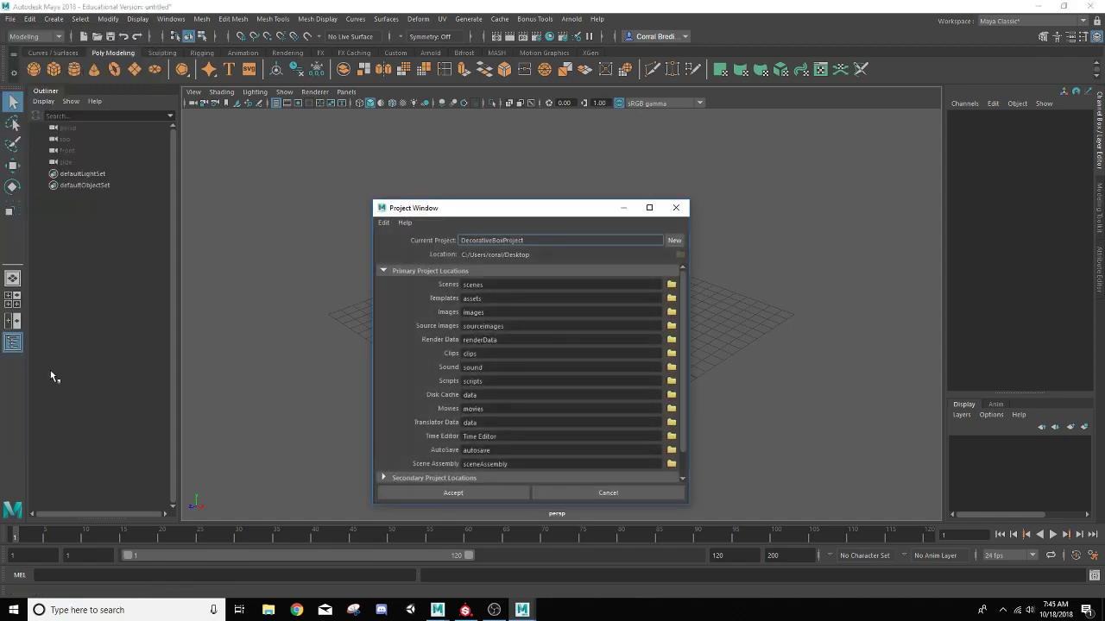
click(675, 241)
drag(521, 240, 413, 237)
text(Airplane)
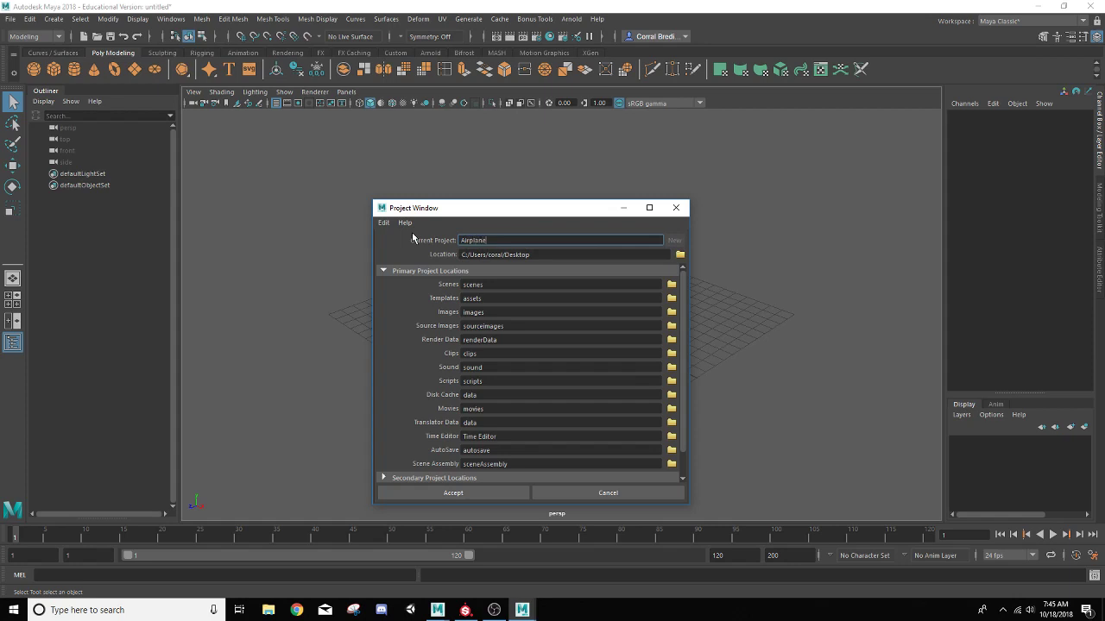
text(_Project)
click(470, 494)
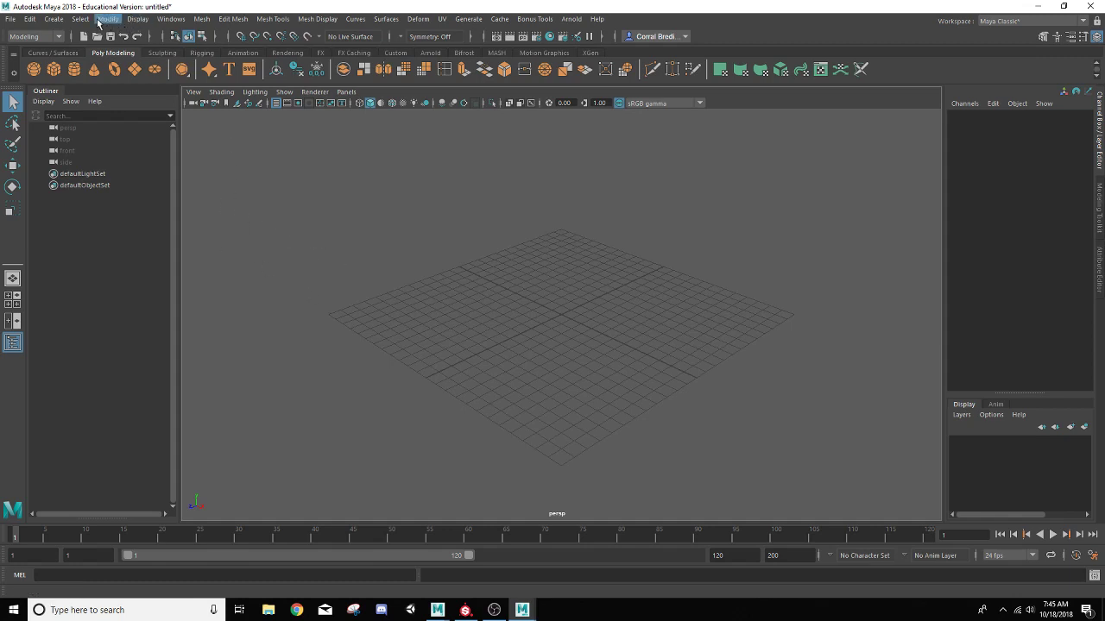
click(11, 20)
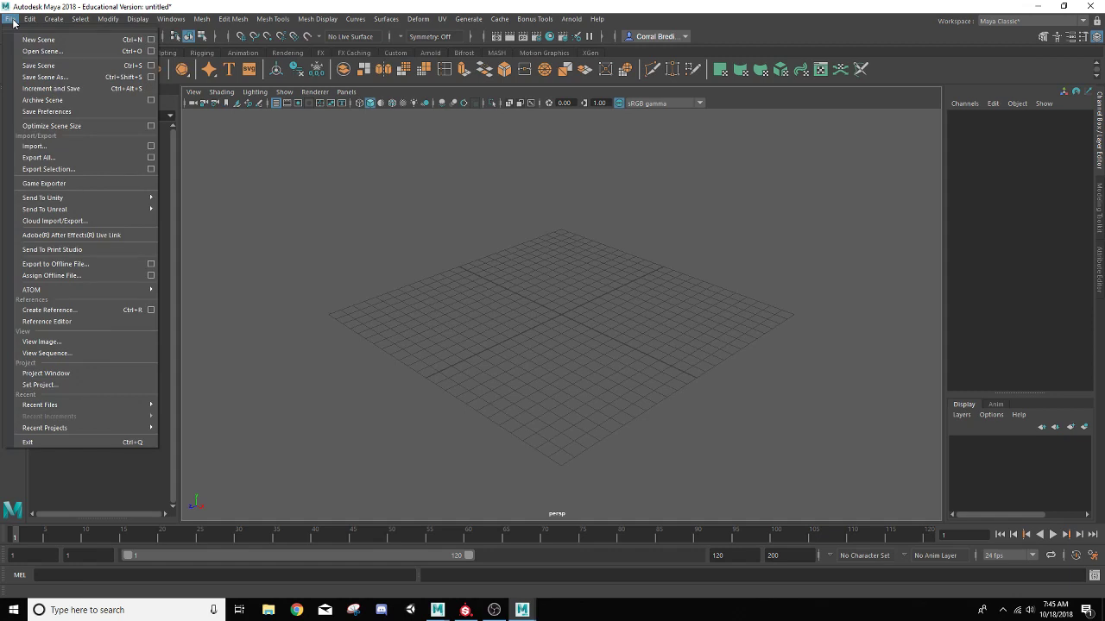
click(49, 385)
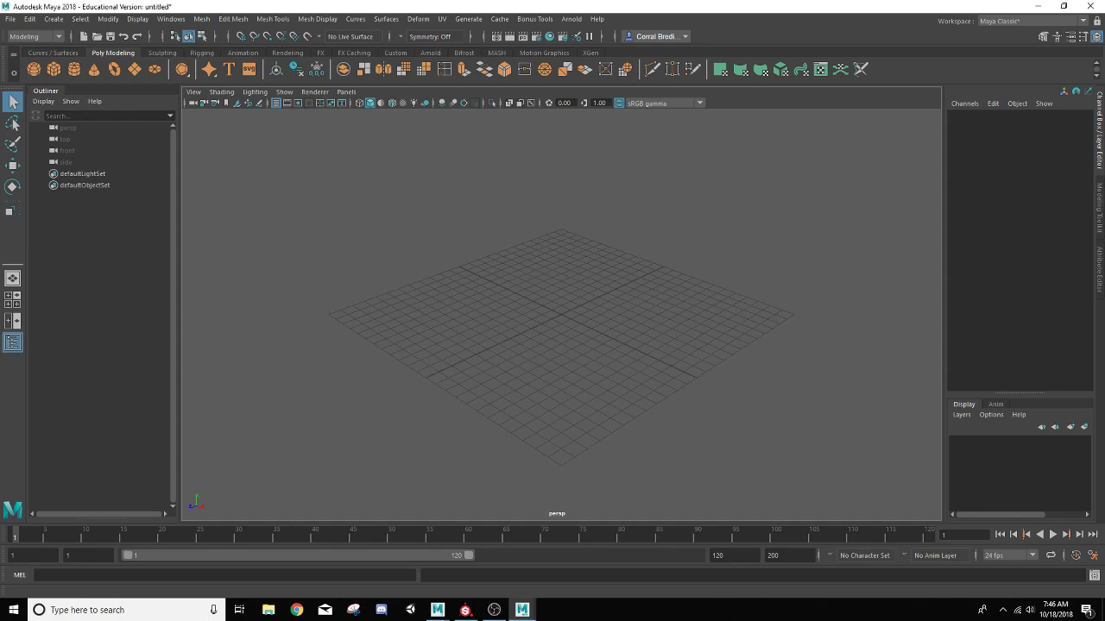
key(alt+Tab)
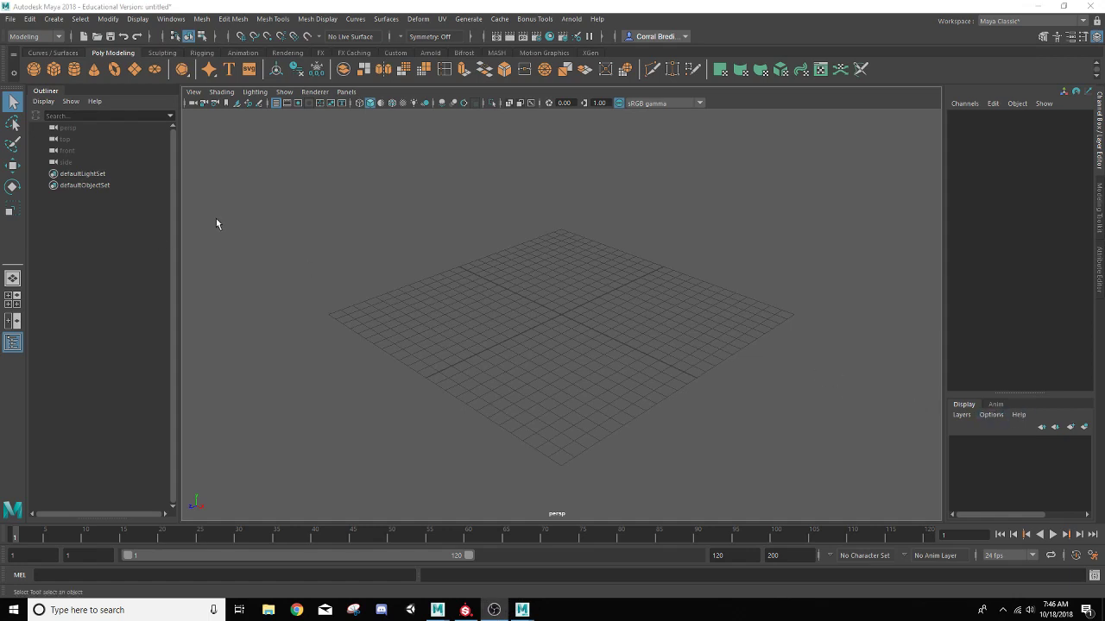
- Save the scene as Airplane_Briefing_Modeling in the project's scenes folder
click(10, 21)
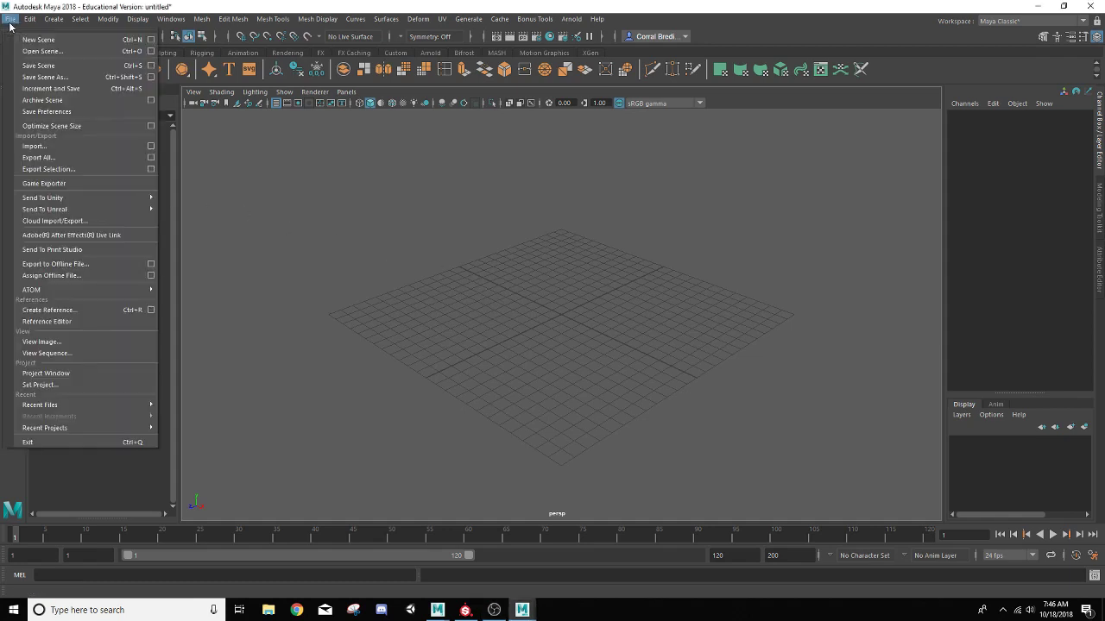
click(52, 76)
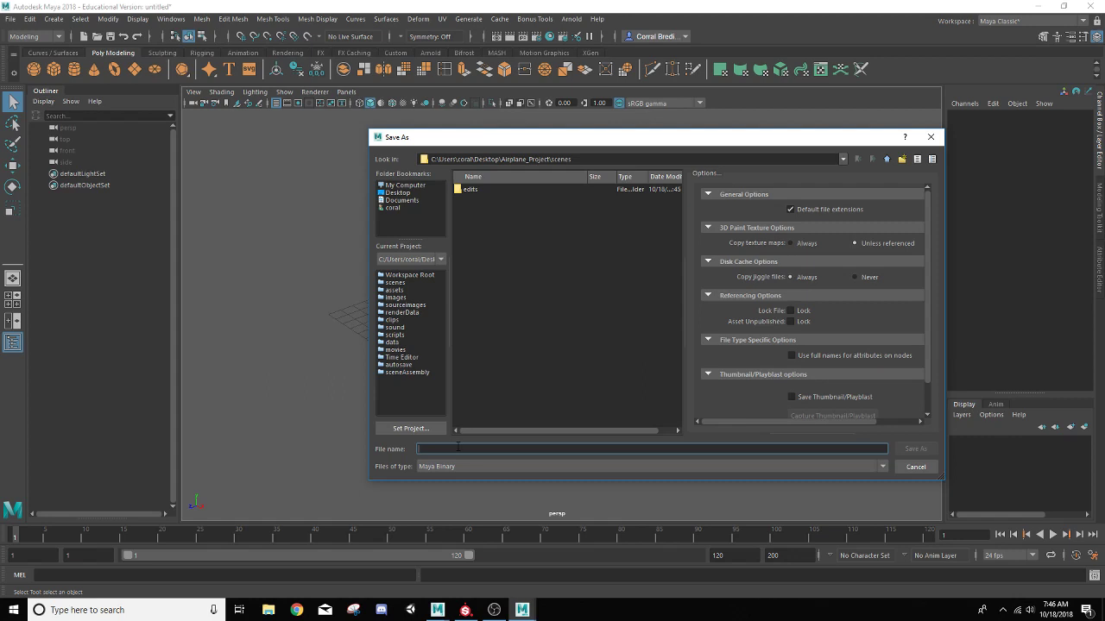
text(Airplane_)
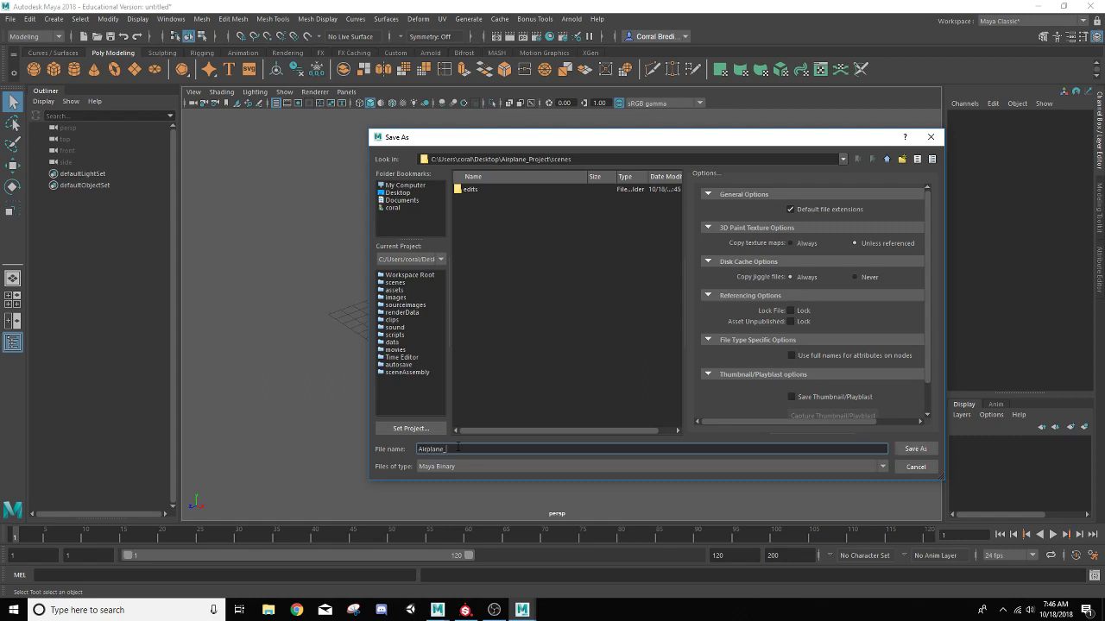
text(Briefing)
text(_Modeling)
click(913, 448)
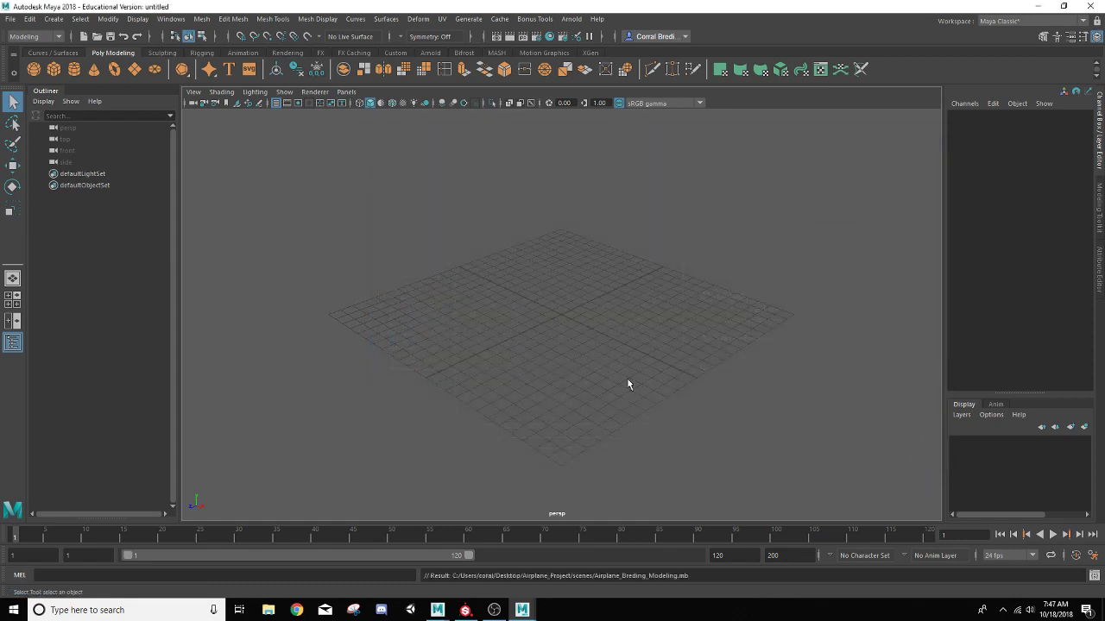
- Orbit and zoom the perspective view around the empty grid
alt+drag(548, 390, 604, 367)
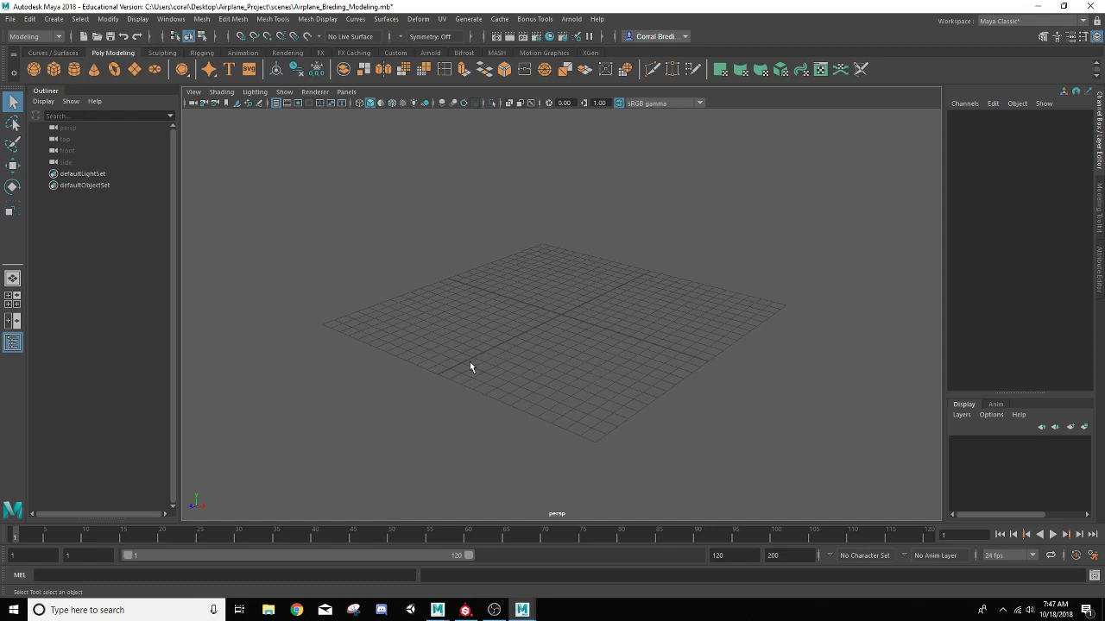
scroll(470, 363, down, 3)
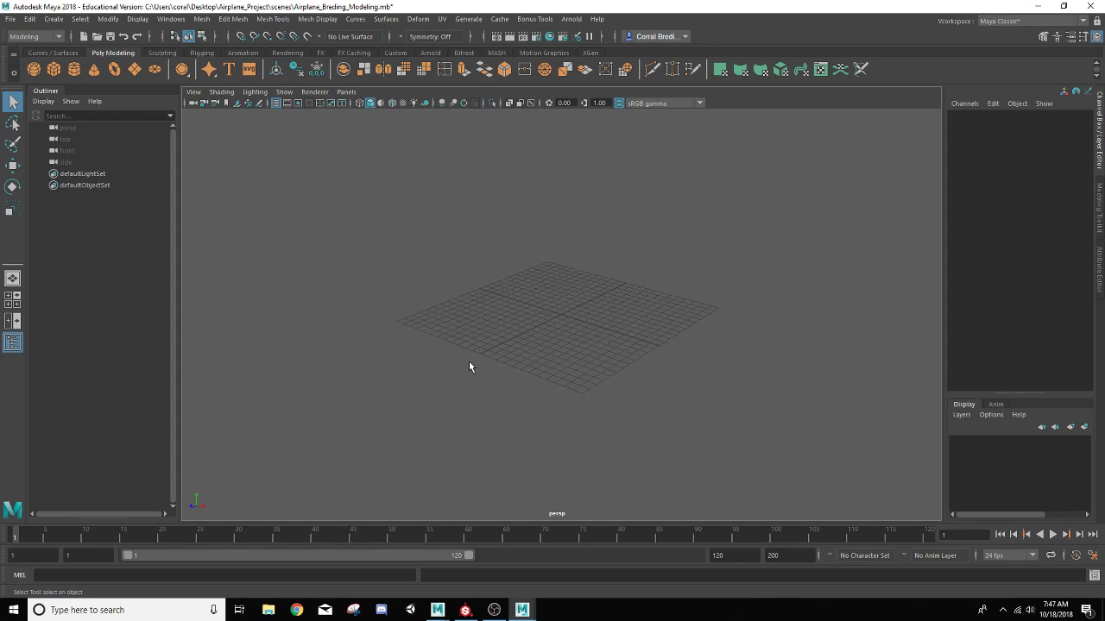
scroll(468, 365, up, 3)
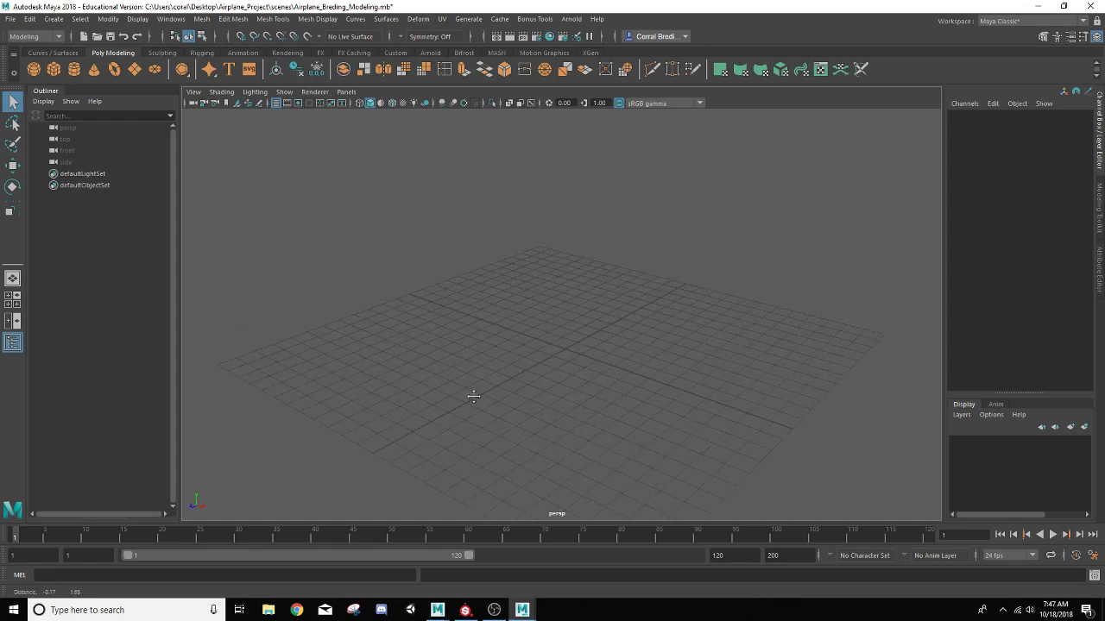
scroll(576, 408, up, 2)
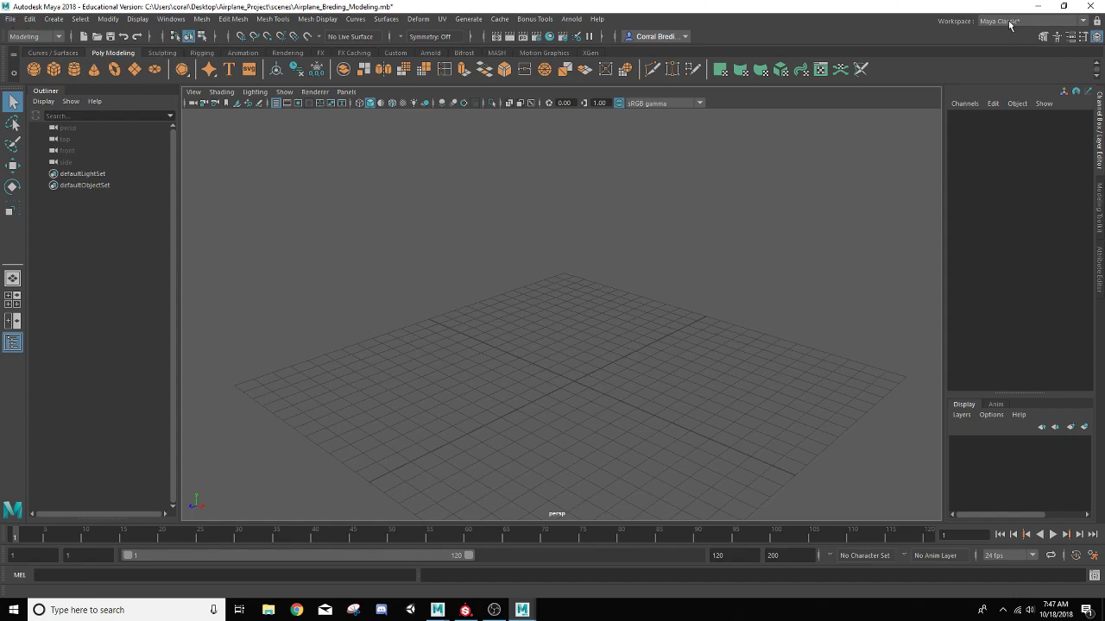
- Minimize Maya, arrange the desktop folders, and open Airplane_Project's sourceimages folder
click(1040, 8)
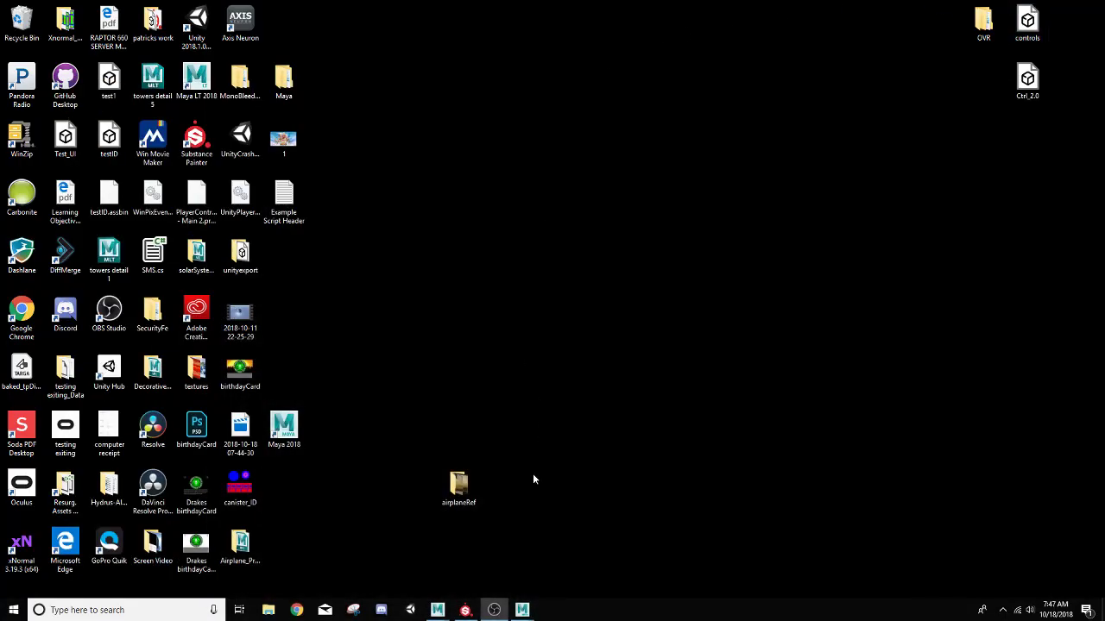
drag(458, 488, 504, 317)
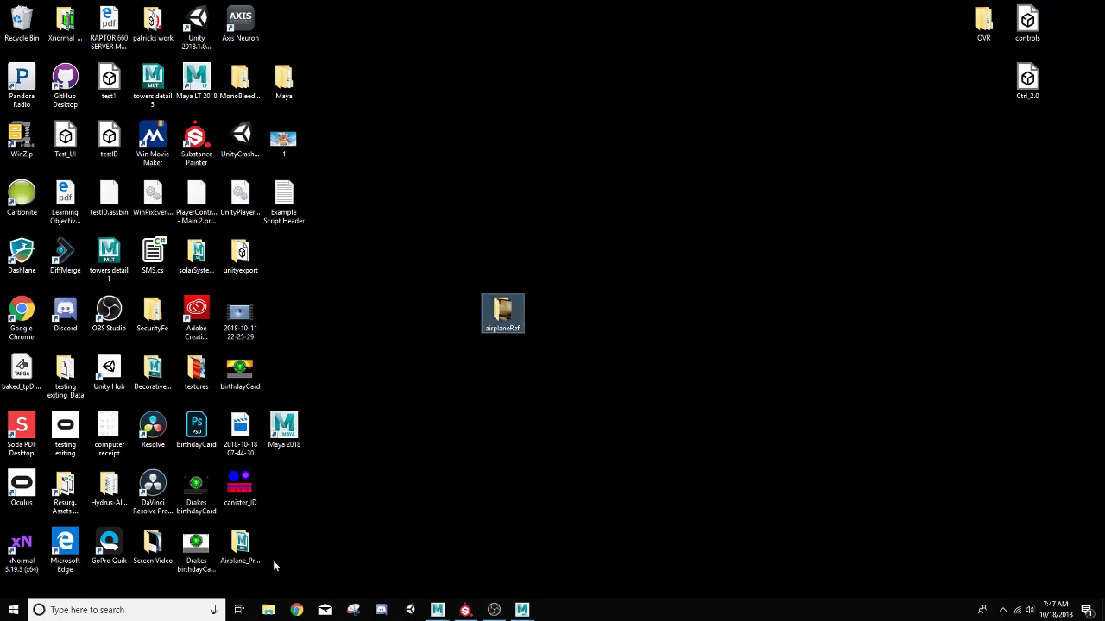
drag(240, 546, 598, 316)
double_click(601, 316)
drag(485, 145, 854, 373)
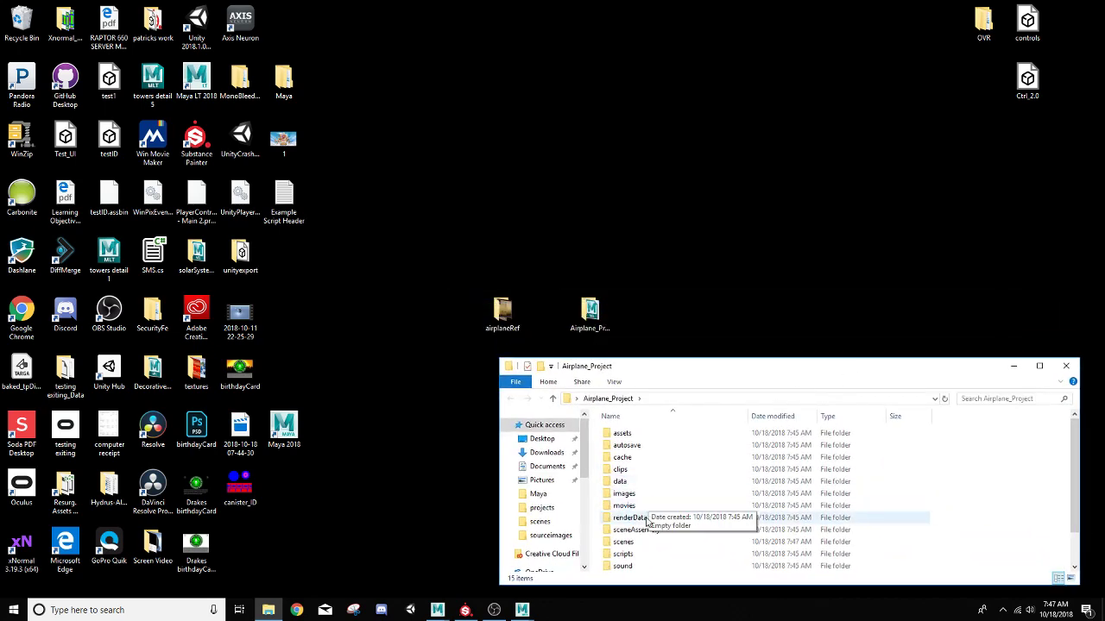
scroll(641, 524, down, 1)
double_click(639, 557)
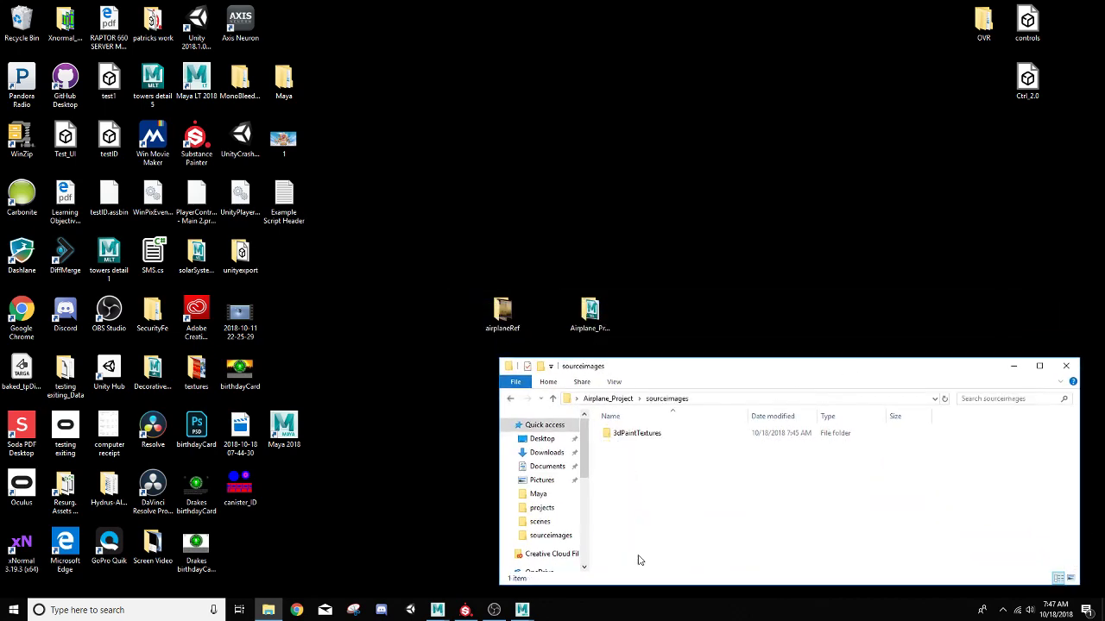
- Move the airplaneRef reference JPGs into sourceimages, close both windows, and delete airplaneRef
double_click(502, 312)
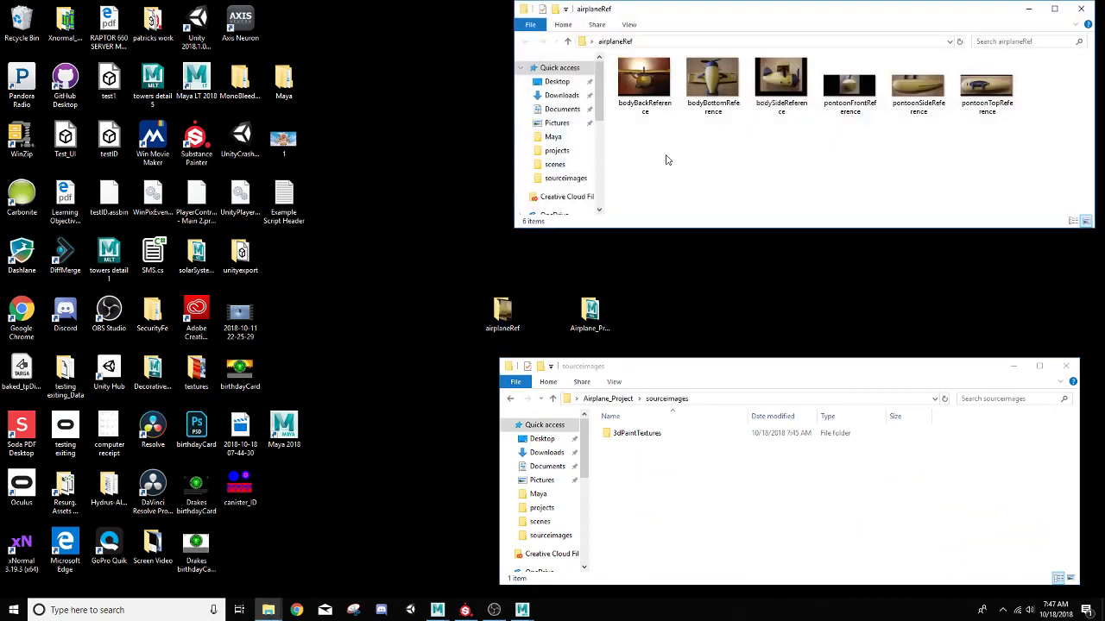
drag(636, 153, 837, 527)
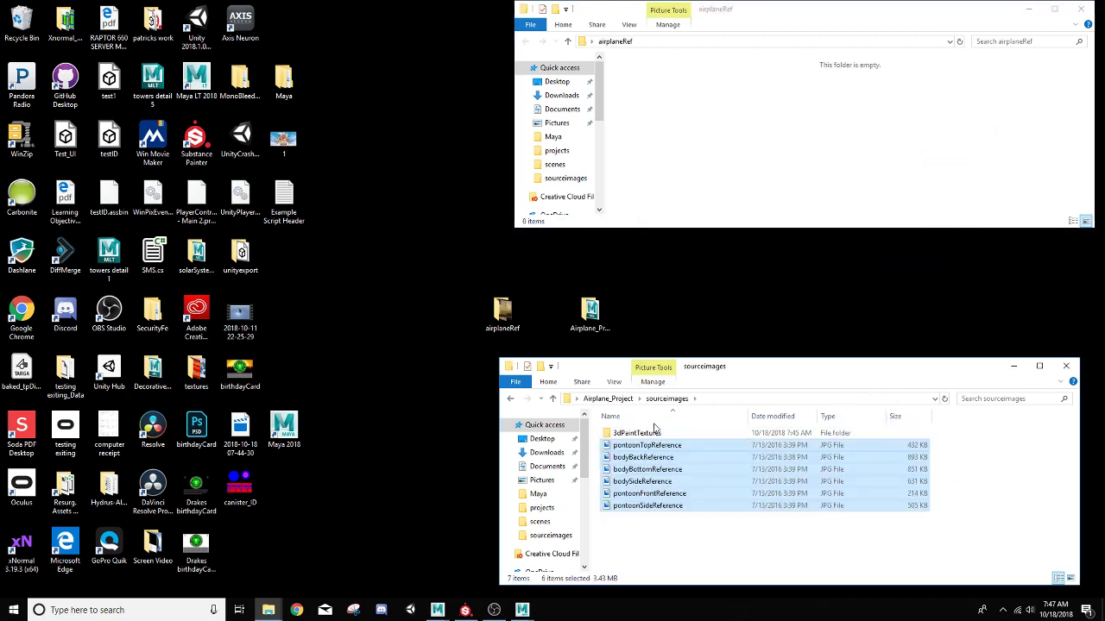
click(1082, 8)
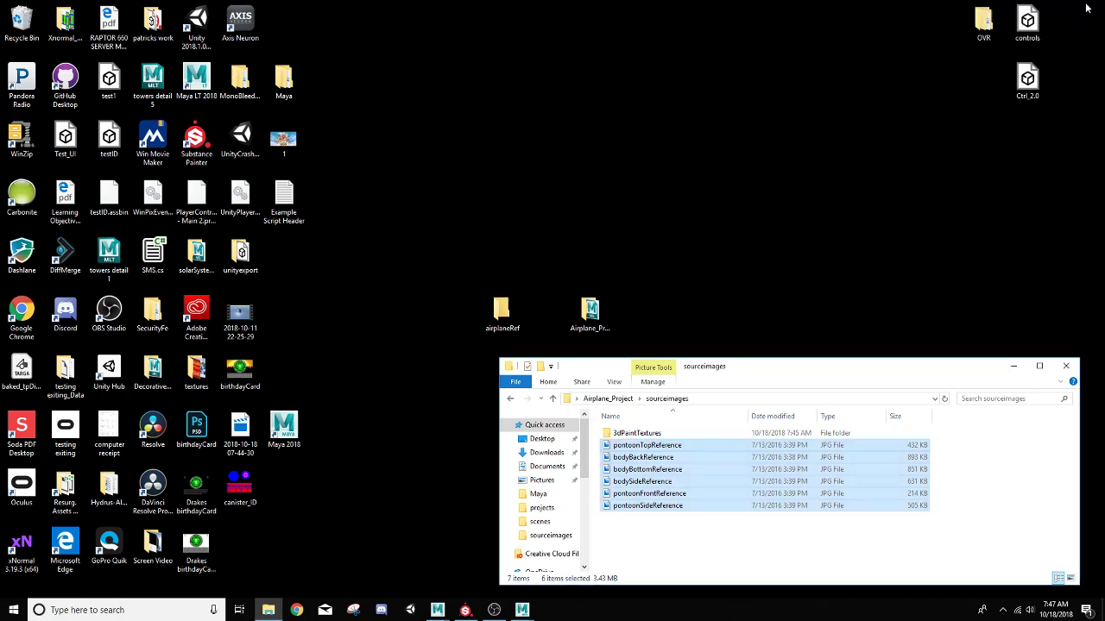
click(1071, 369)
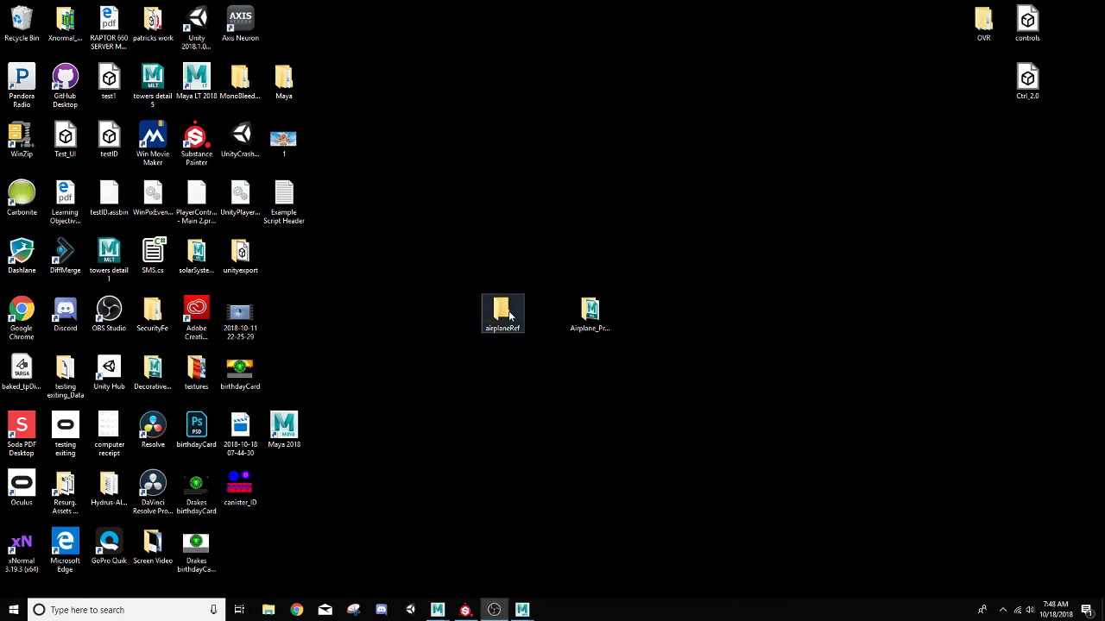
click(508, 316)
key(Delete)
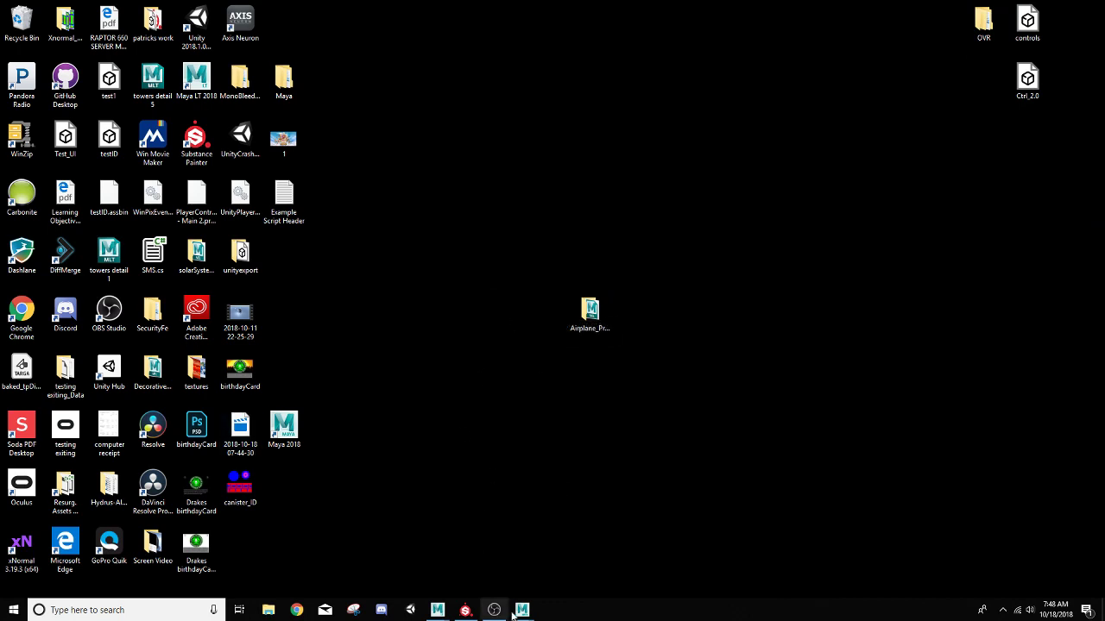
- Return to Maya, add a test polygon plane, inspect polyPlane1, then delete it
mouse_move(522, 610)
click(608, 562)
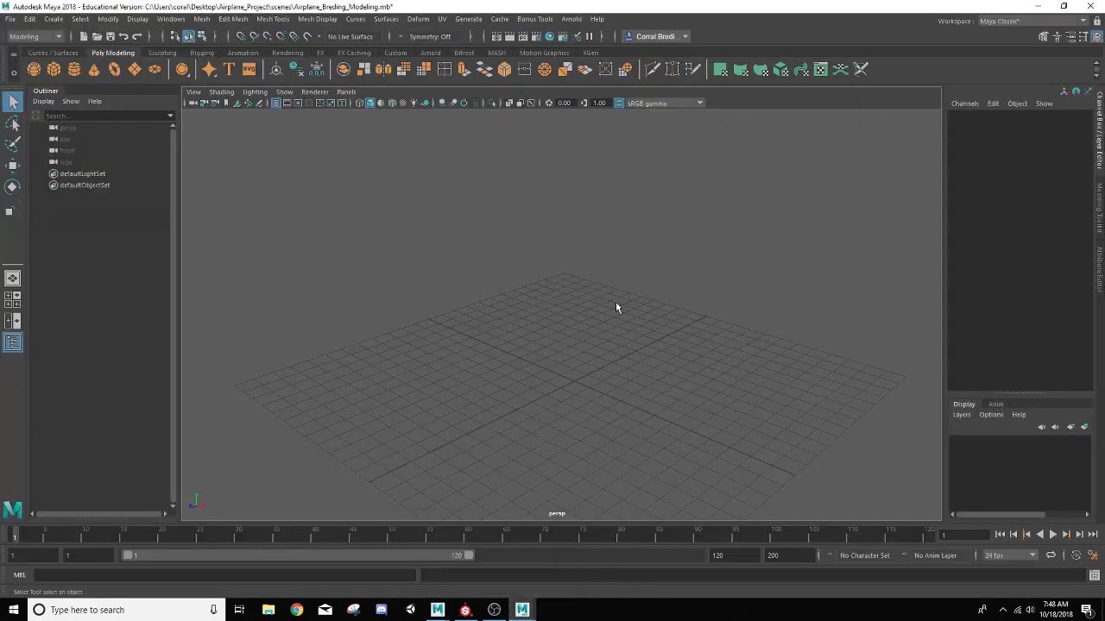
alt+drag(532, 214, 630, 284)
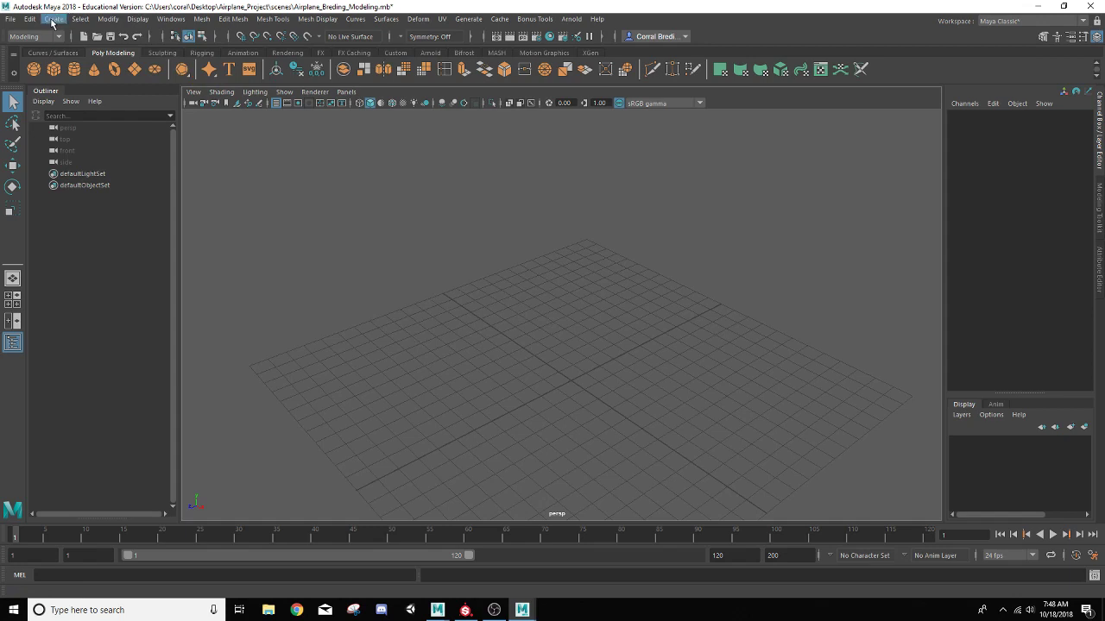
click(135, 71)
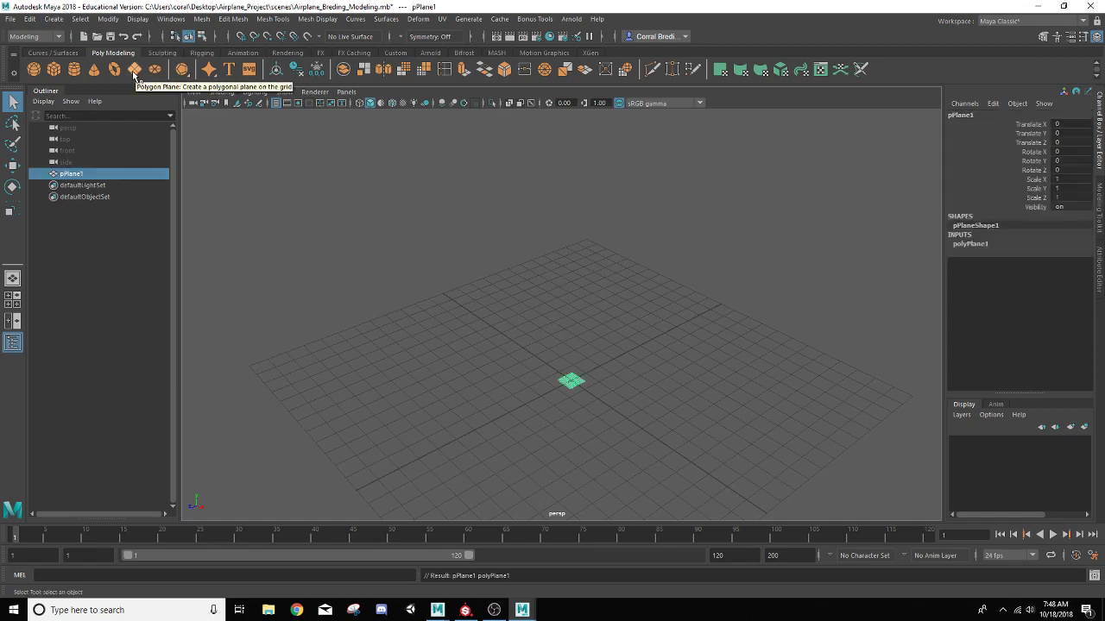
scroll(587, 384, down, 3)
scroll(586, 384, up, 5)
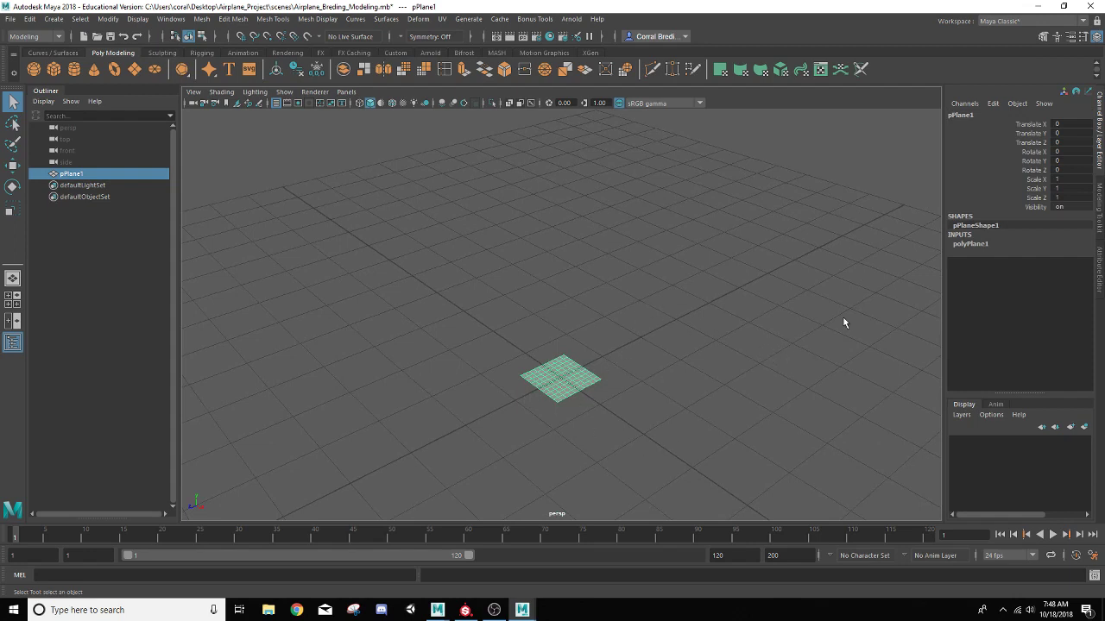
click(970, 244)
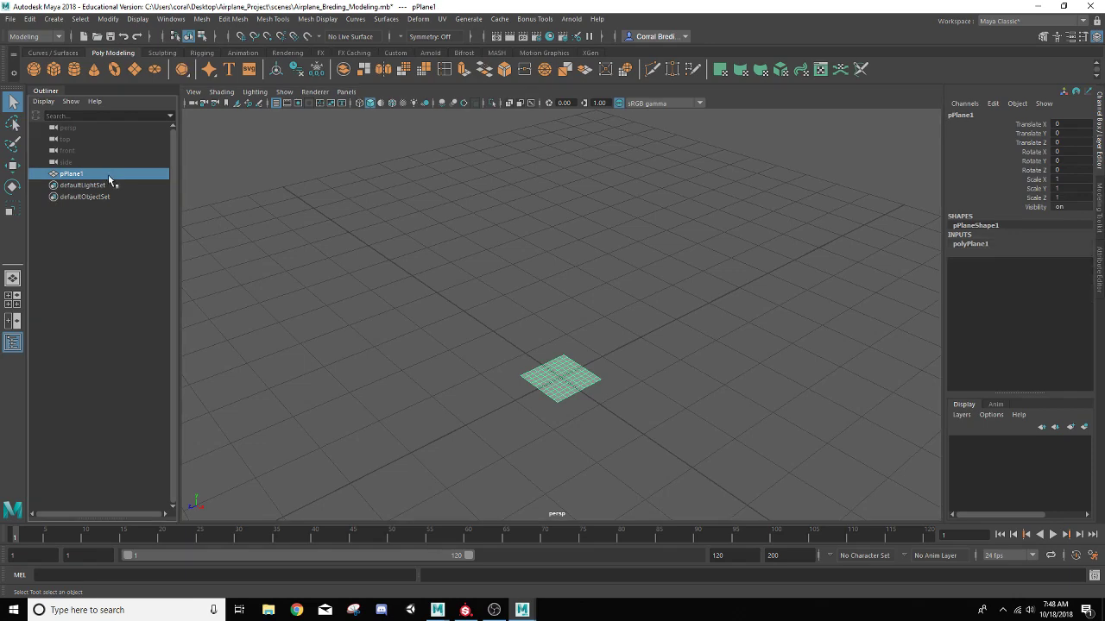
key(Delete)
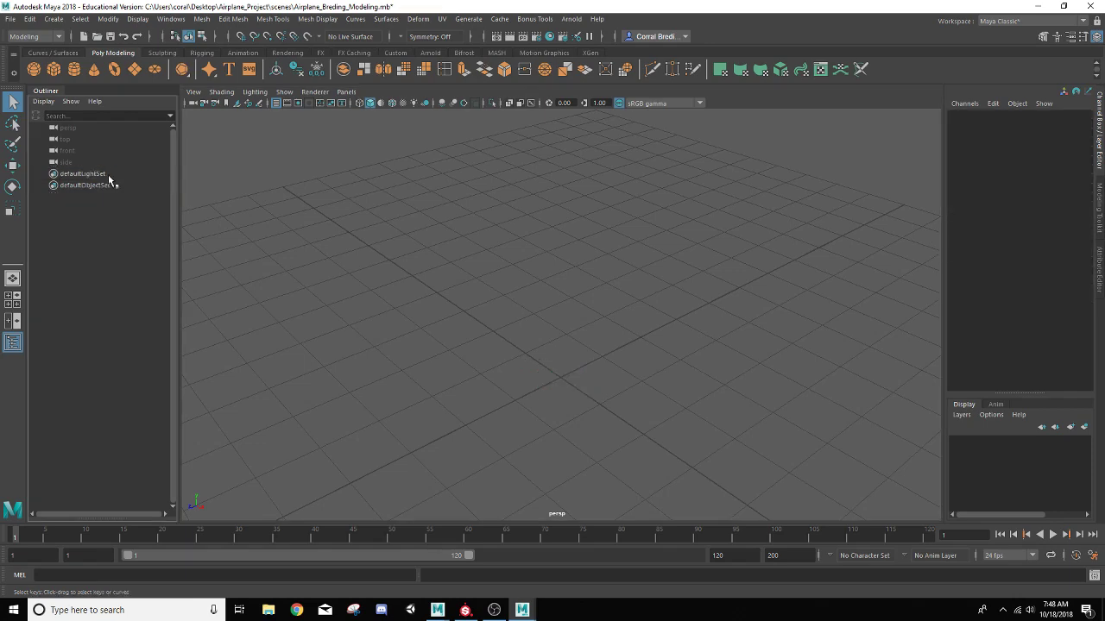
- Create a polygon plane with Width and Height divisions of 1 from Plane Options
click(54, 19)
mouse_move(95, 59)
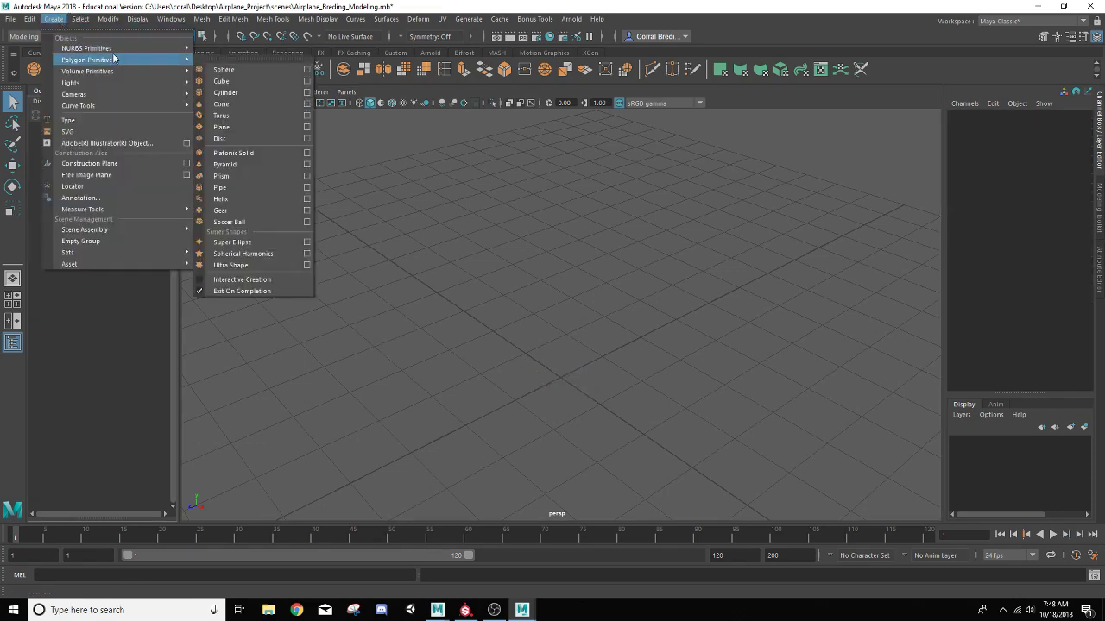
click(308, 128)
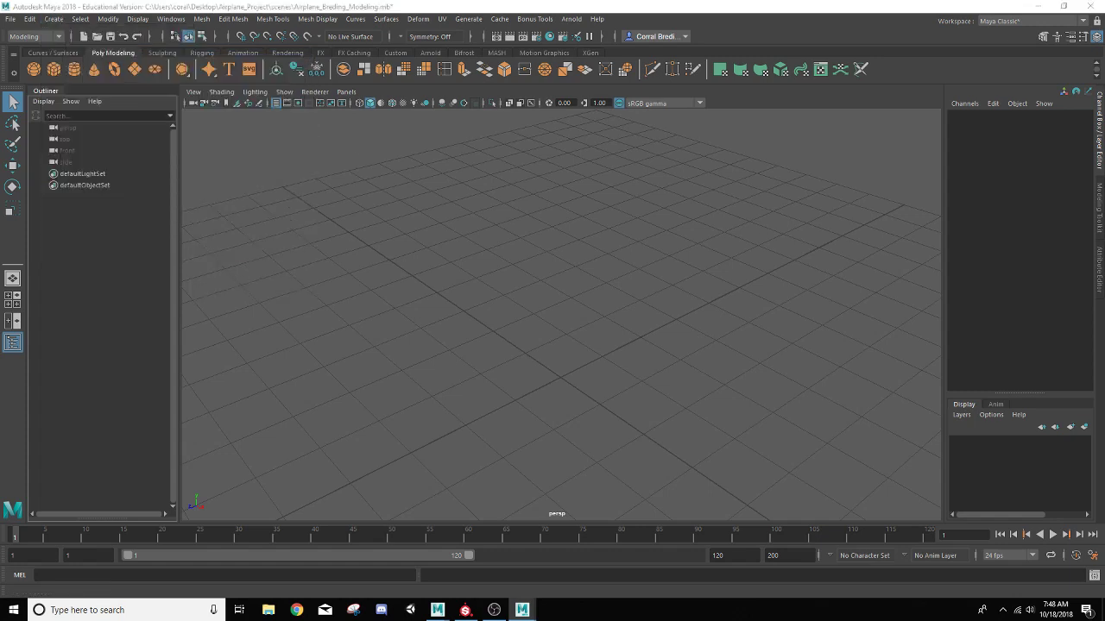
drag(1104, 209, 725, 244)
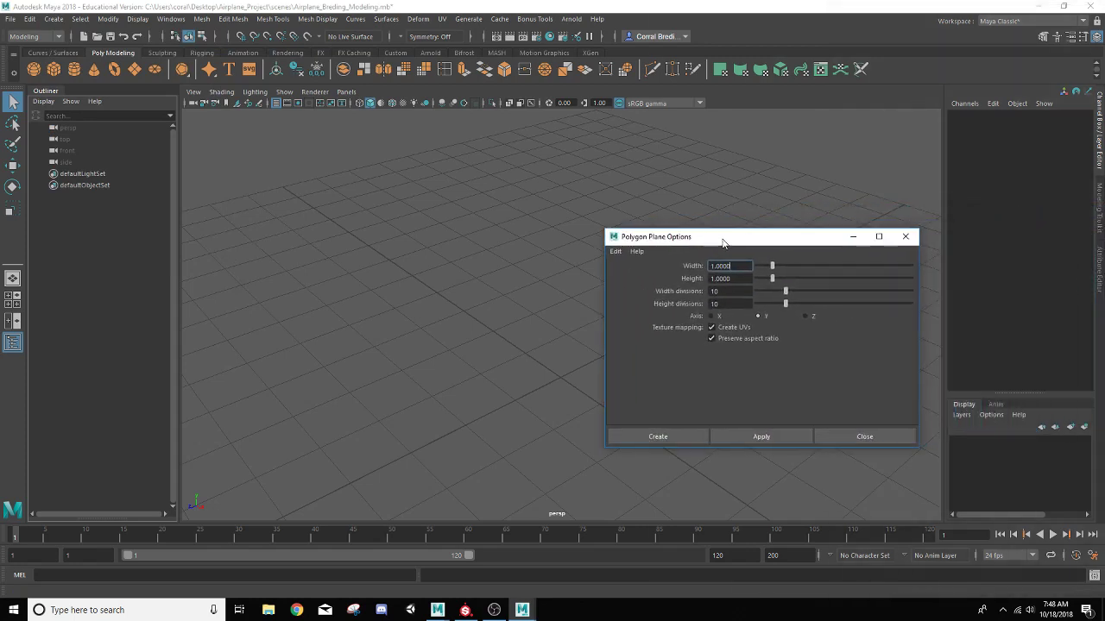
click(725, 291)
text(1)
key(Tab)
key(Tab)
drag(693, 242, 586, 233)
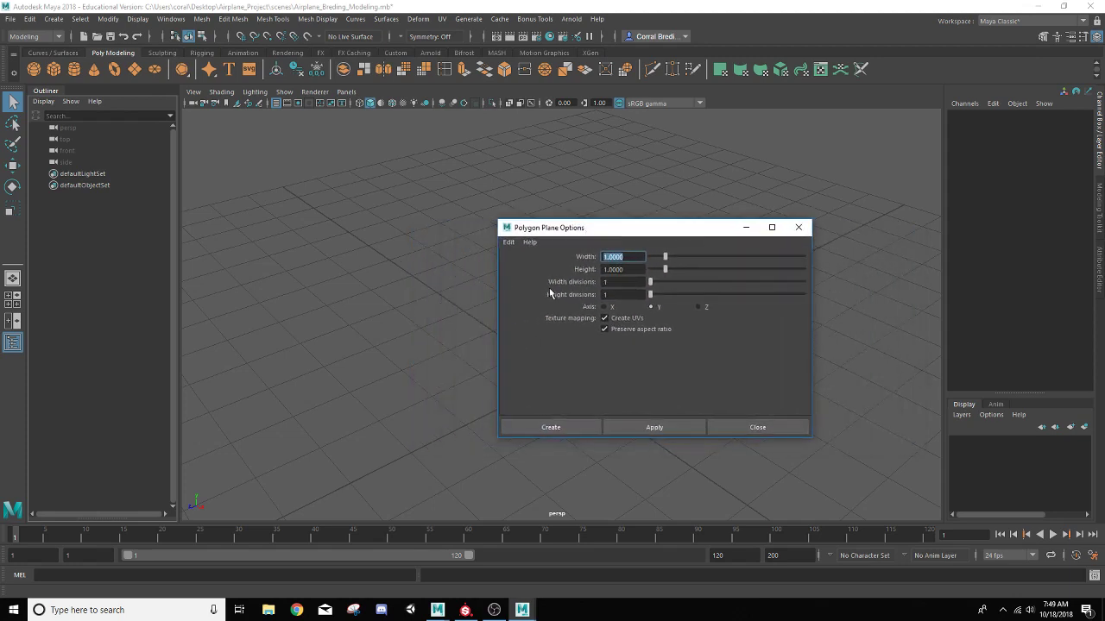
click(626, 425)
drag(656, 233, 123, 316)
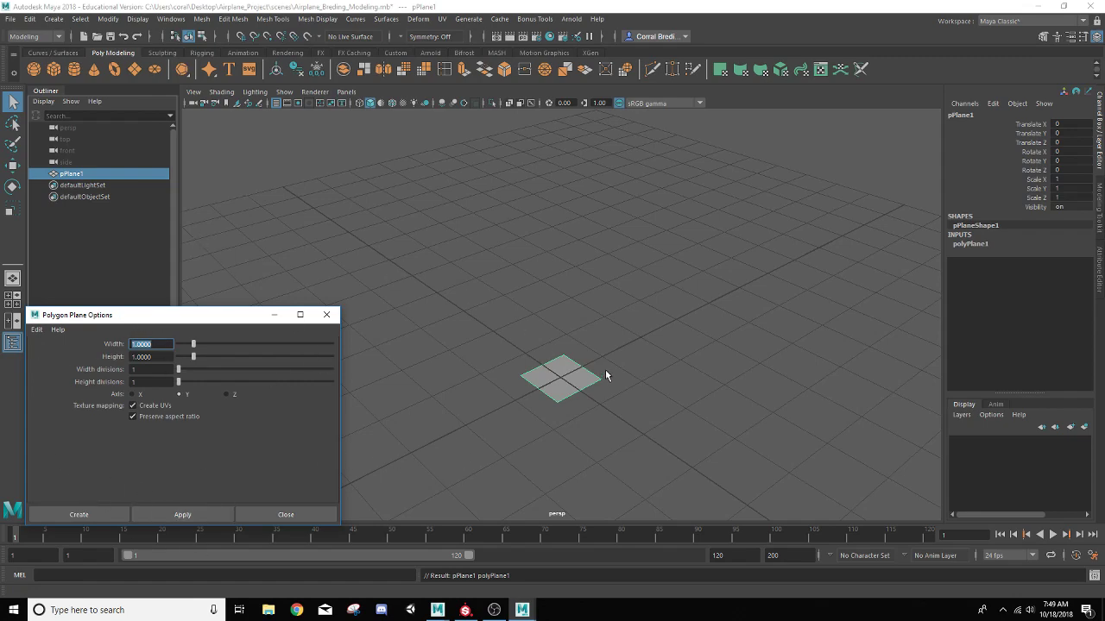
- Set pPlane1's Scale X and Scale Z to 10 in the Channel Box
scroll(604, 370, up, 3)
alt+middle_drag(594, 389, 604, 267)
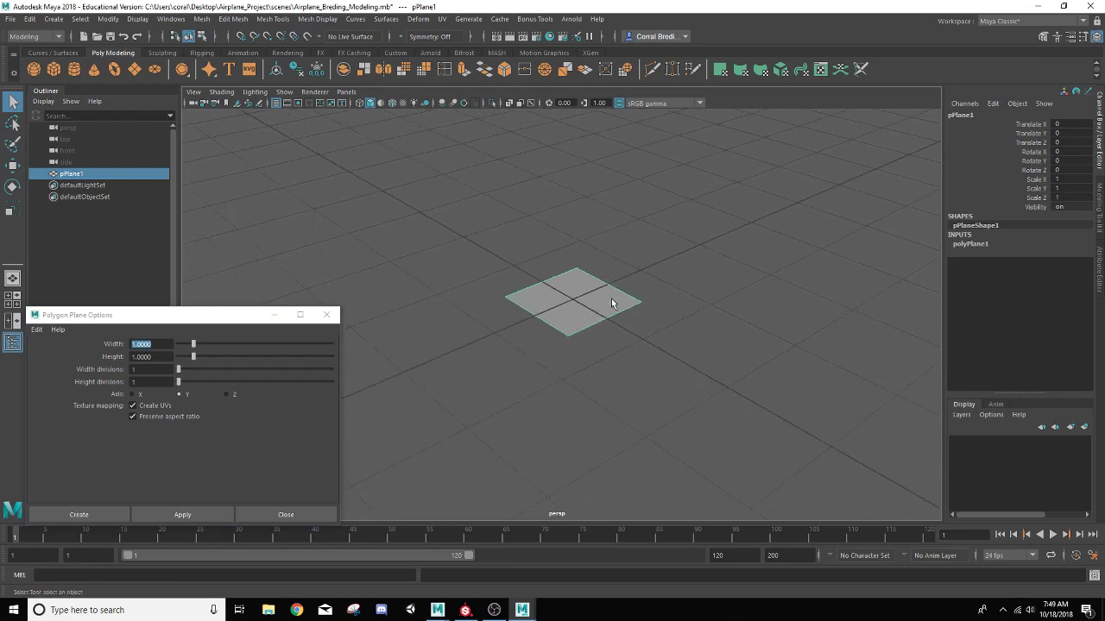
double_click(1064, 178)
text(10)
key(Tab)
key(Tab)
key(Tab)
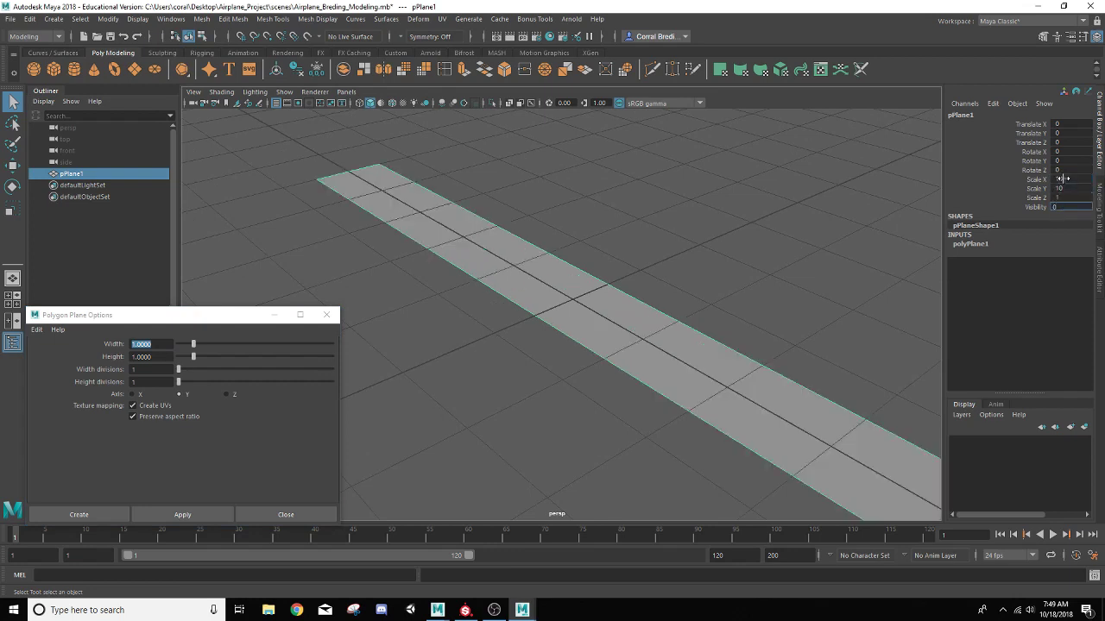
text(0)
key(shift+Tab)
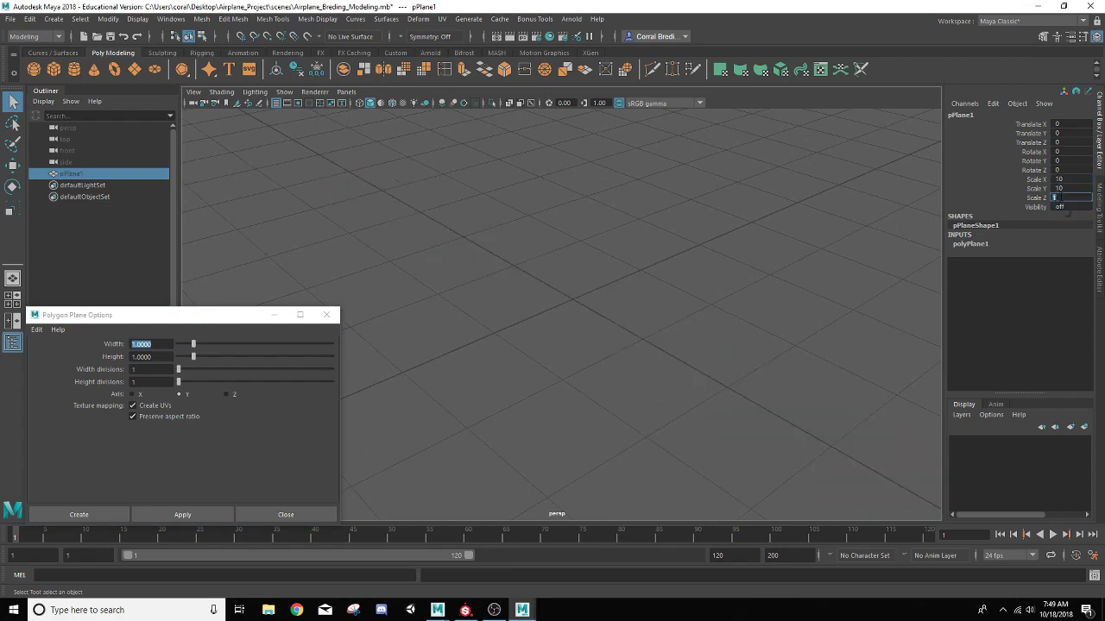
key(Tab)
scroll(660, 218, down, 10)
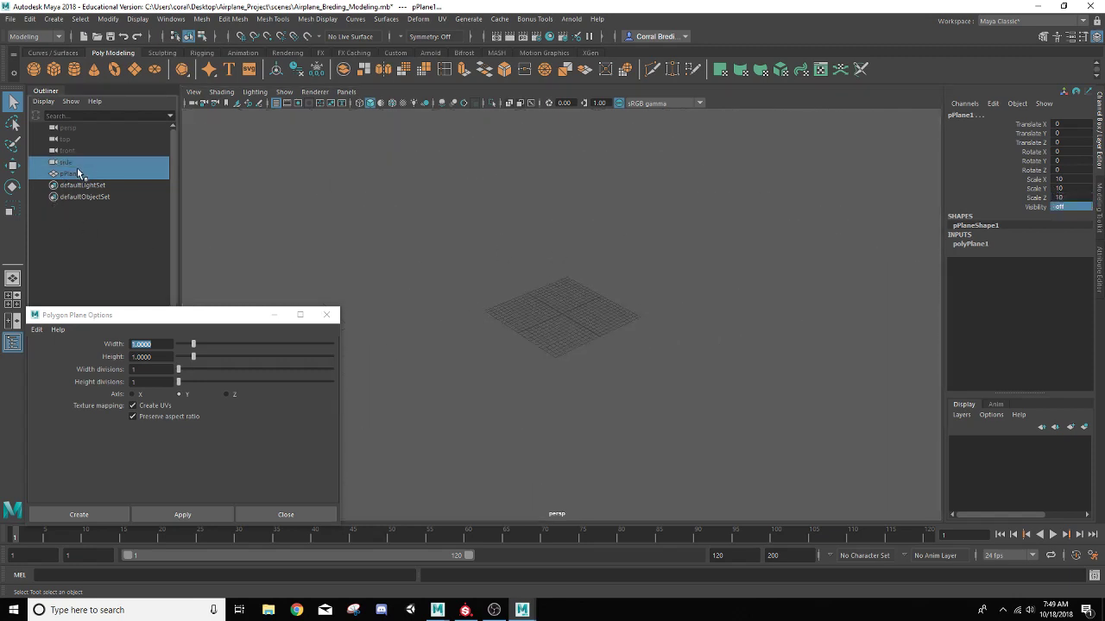
scroll(532, 340, up, 3)
scroll(576, 332, up, 2)
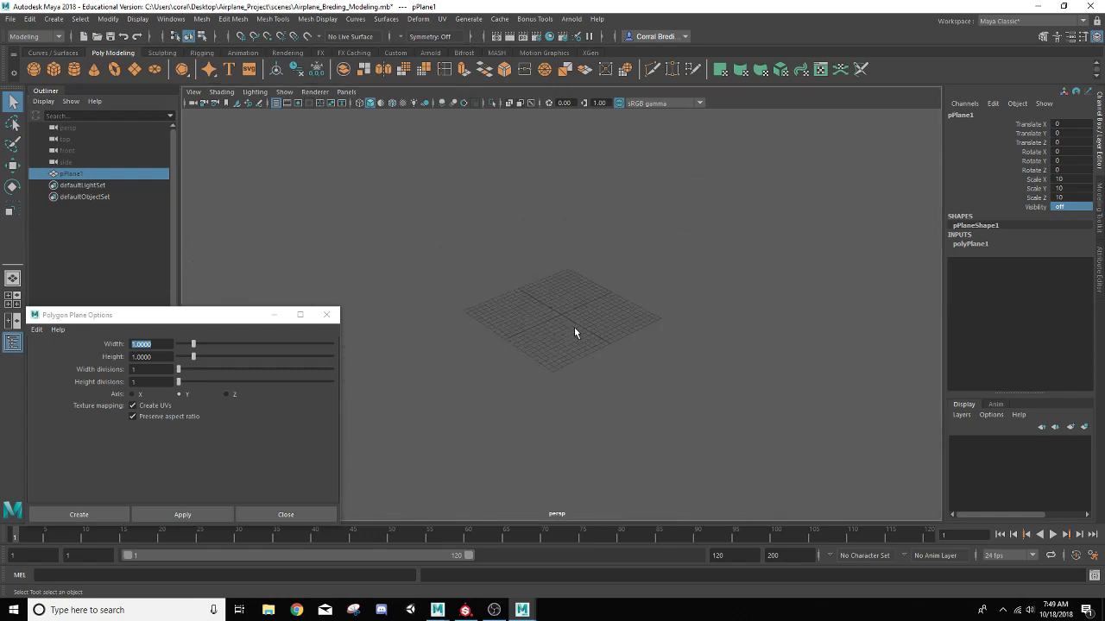
- Set the plane's Visibility back to 1
click(1067, 207)
text(1)
key(Return)
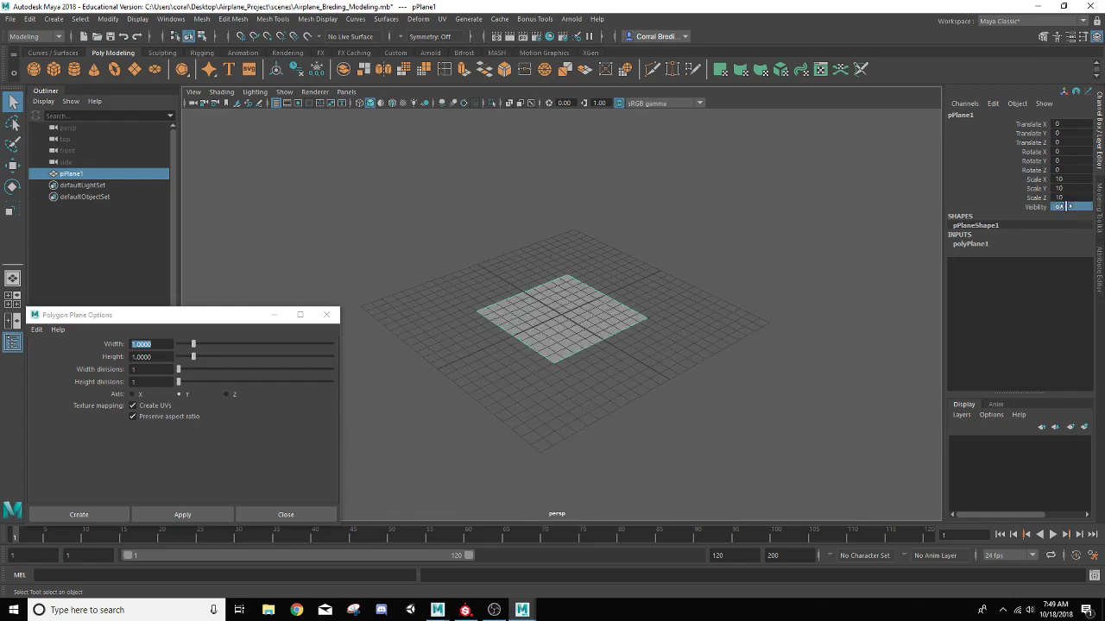
scroll(484, 283, down, 3)
scroll(483, 283, up, 5)
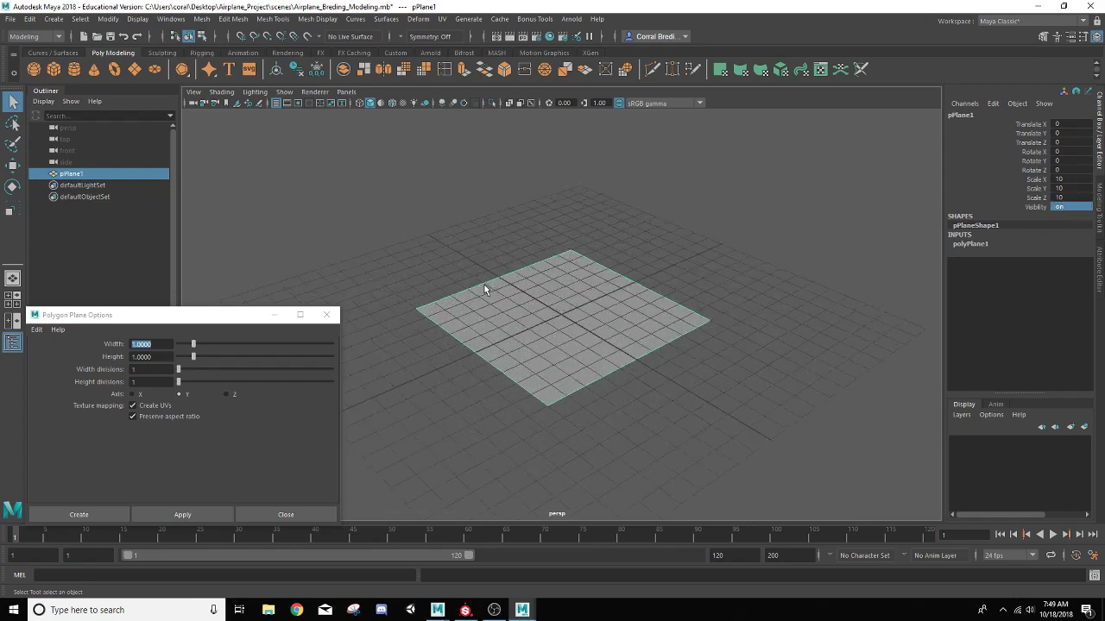
- Rename pPlane1 to ref_Top
double_click(966, 115)
text(re)
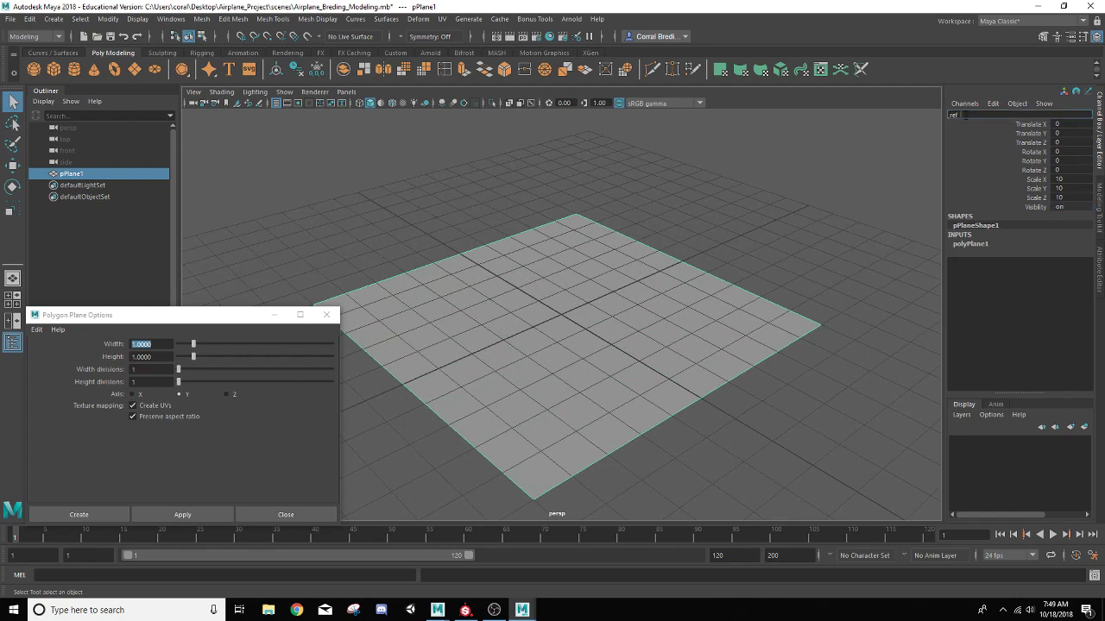
text(f_Top)
key(Return)
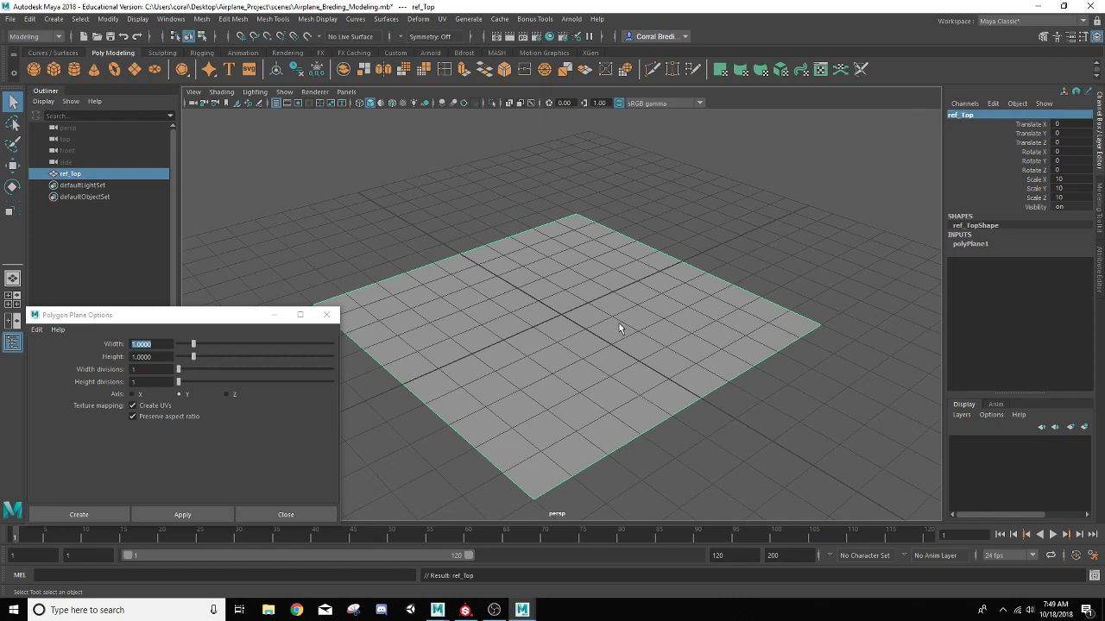
alt+drag(619, 328, 716, 320)
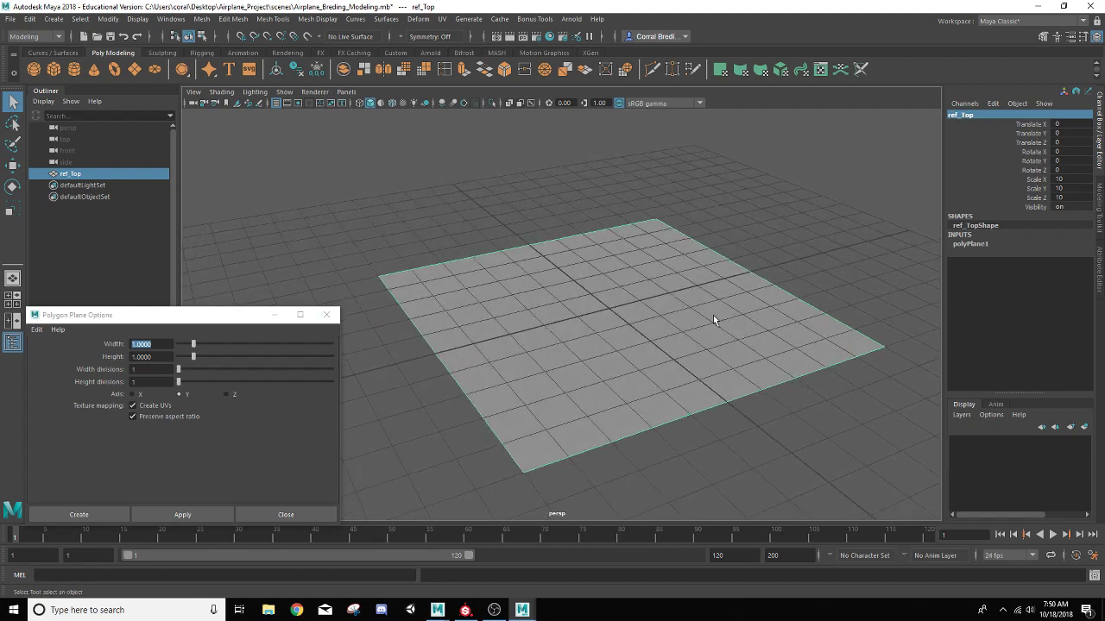
- Assign a new Lambert material, lambert2, to ref_Top and start a texture for its Color
right_click(713, 319)
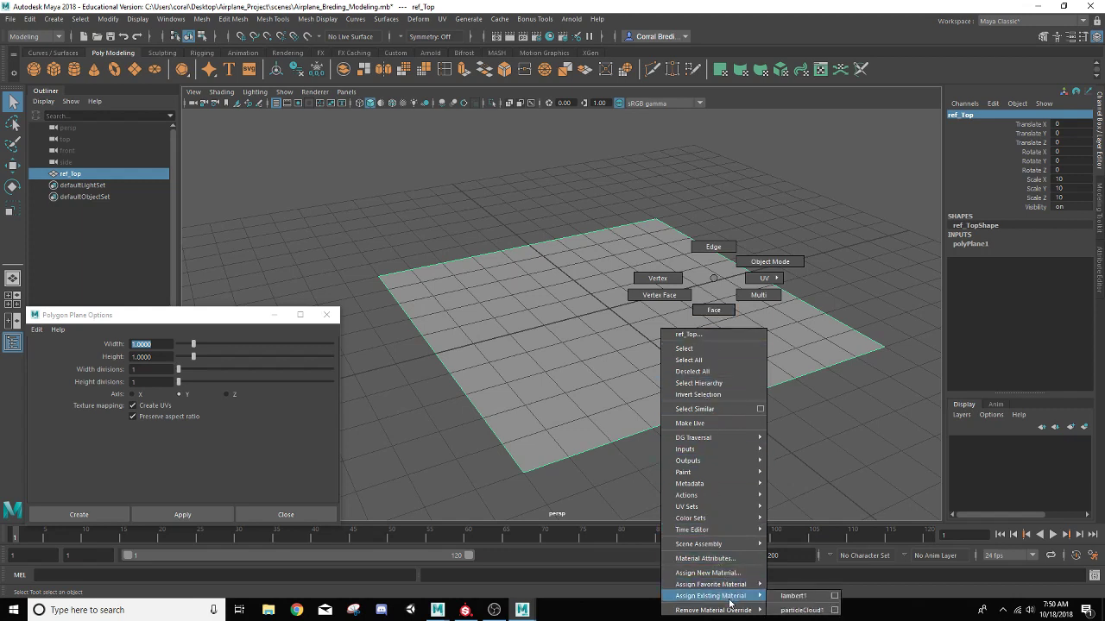
mouse_move(731, 591)
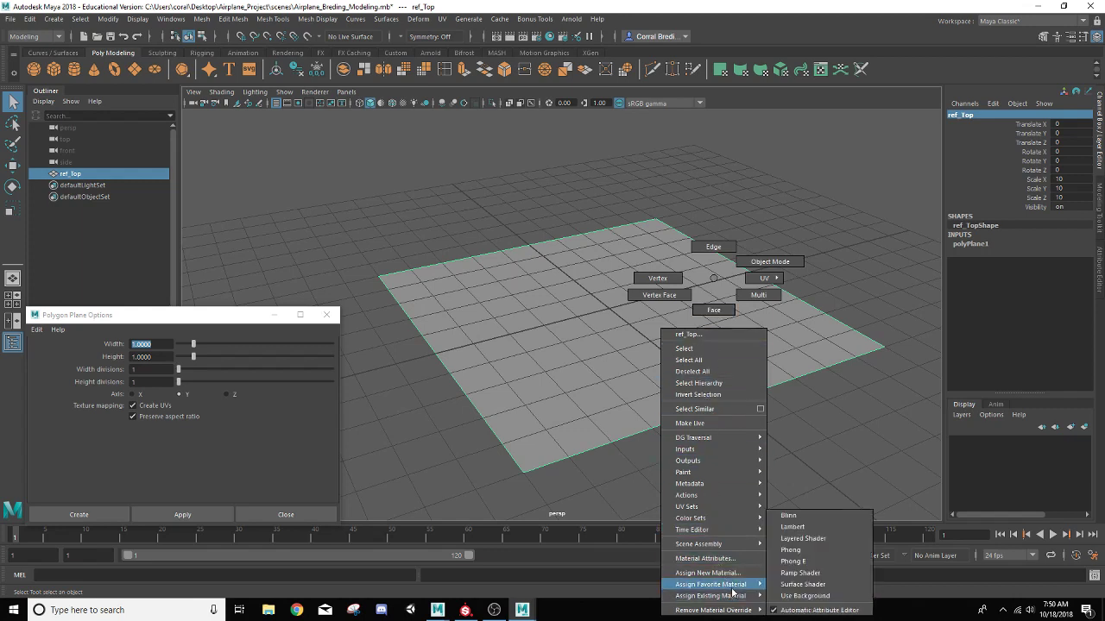
click(802, 526)
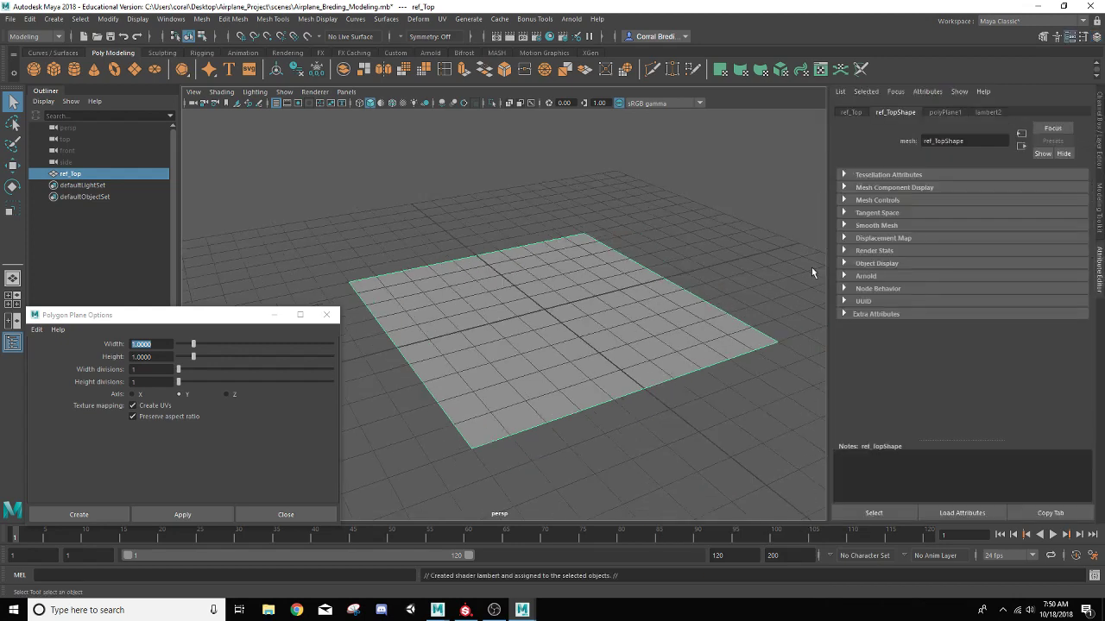
click(988, 112)
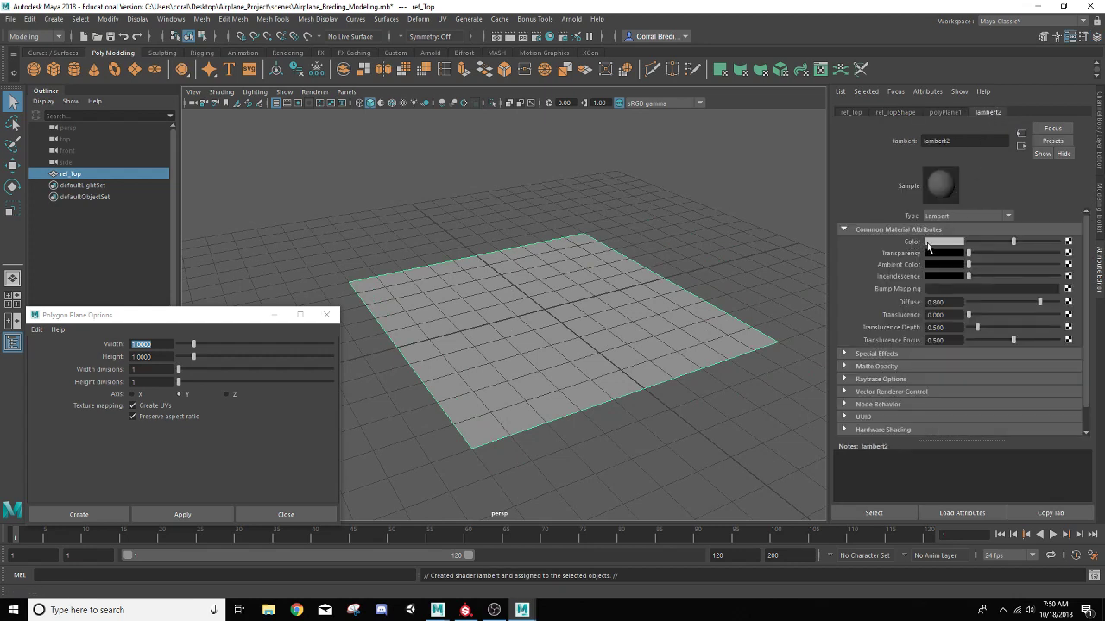
click(1068, 243)
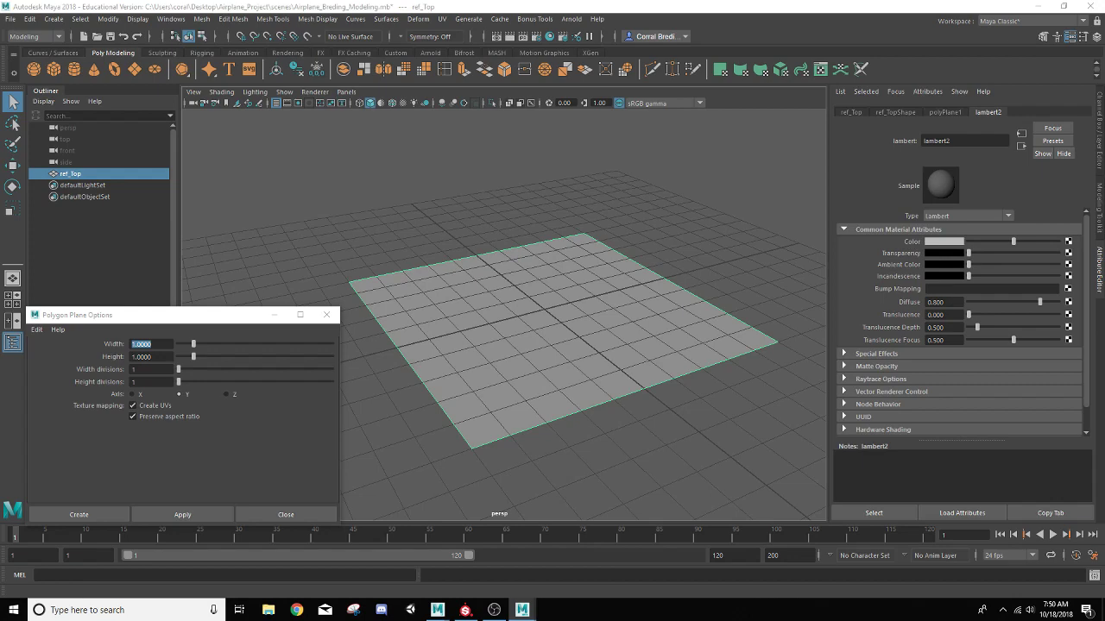
drag(1071, 203, 607, 126)
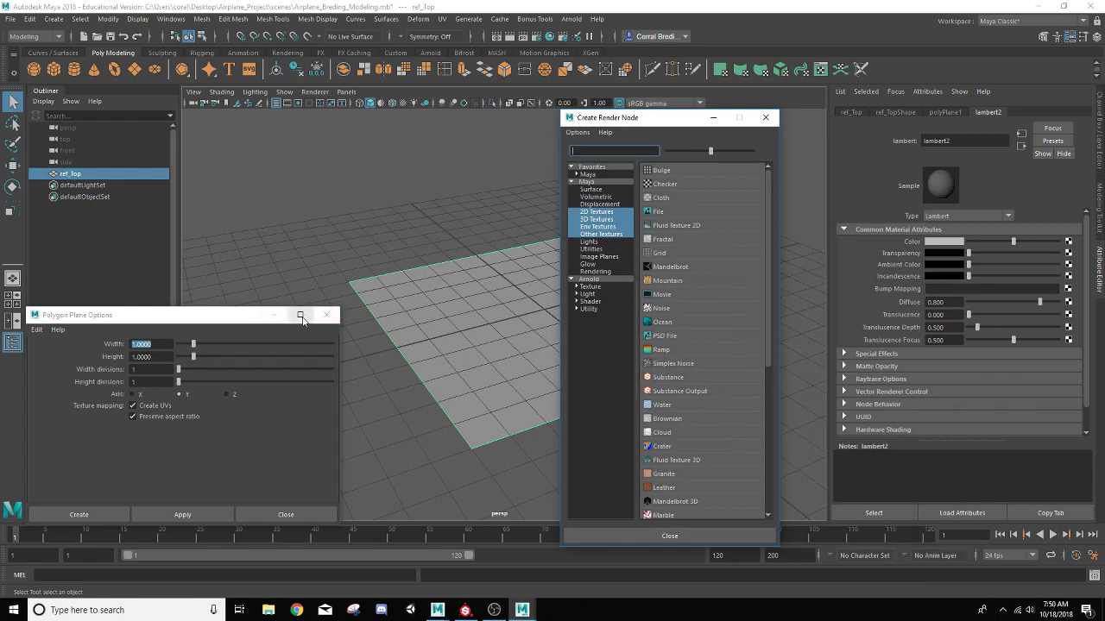
- Close Plane Options and load pontoonTopReference.jpg as a File texture on lambert2's Color
click(328, 315)
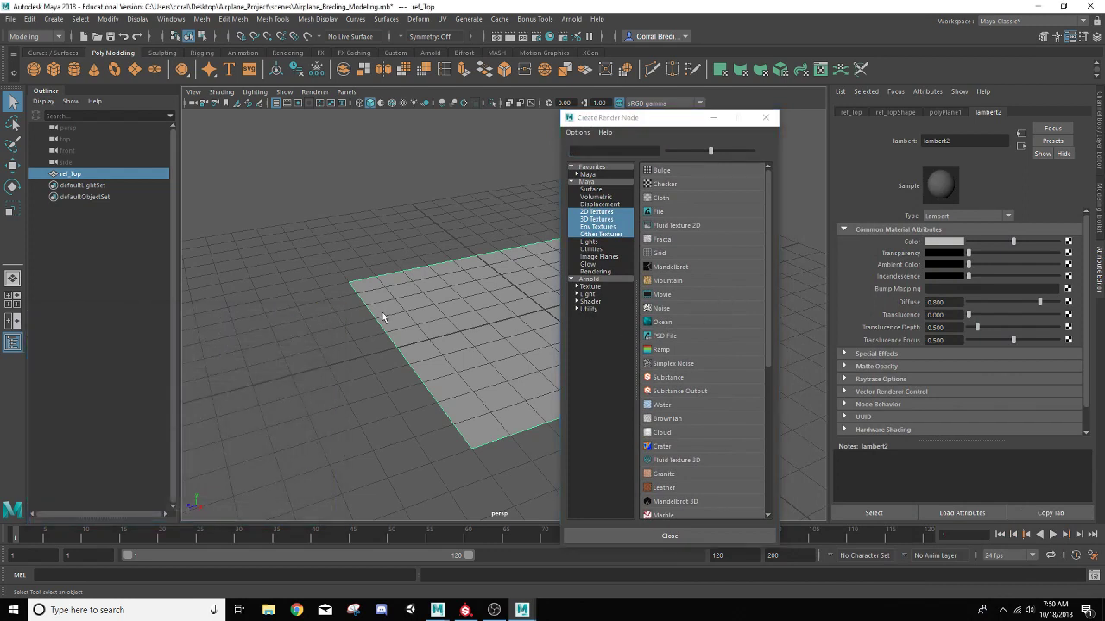
click(656, 212)
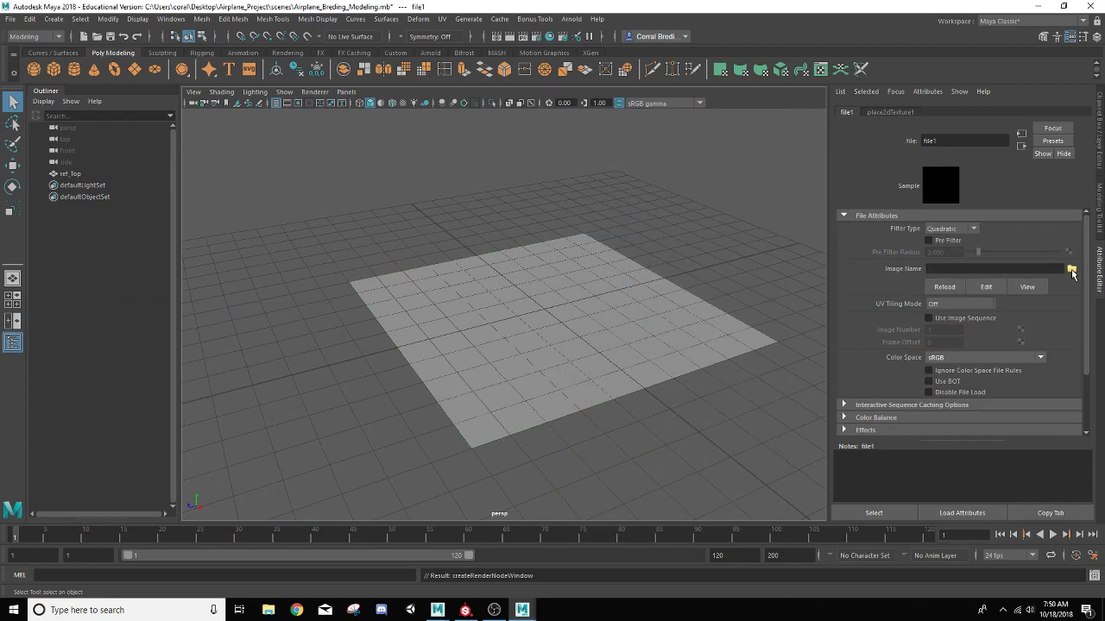
click(1071, 270)
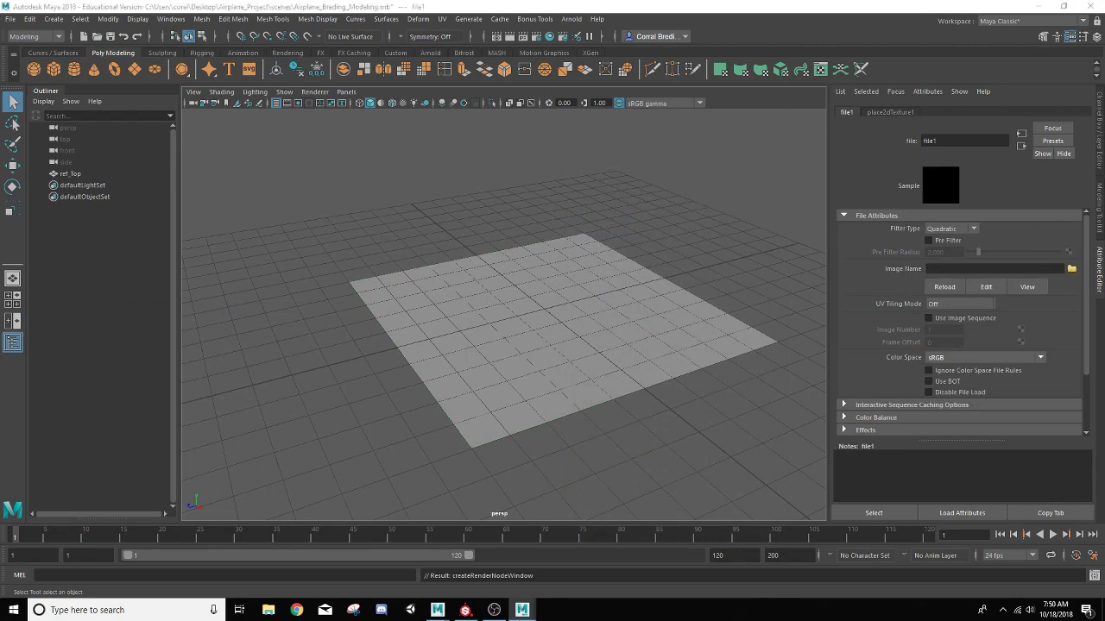
drag(966, 267, 550, 212)
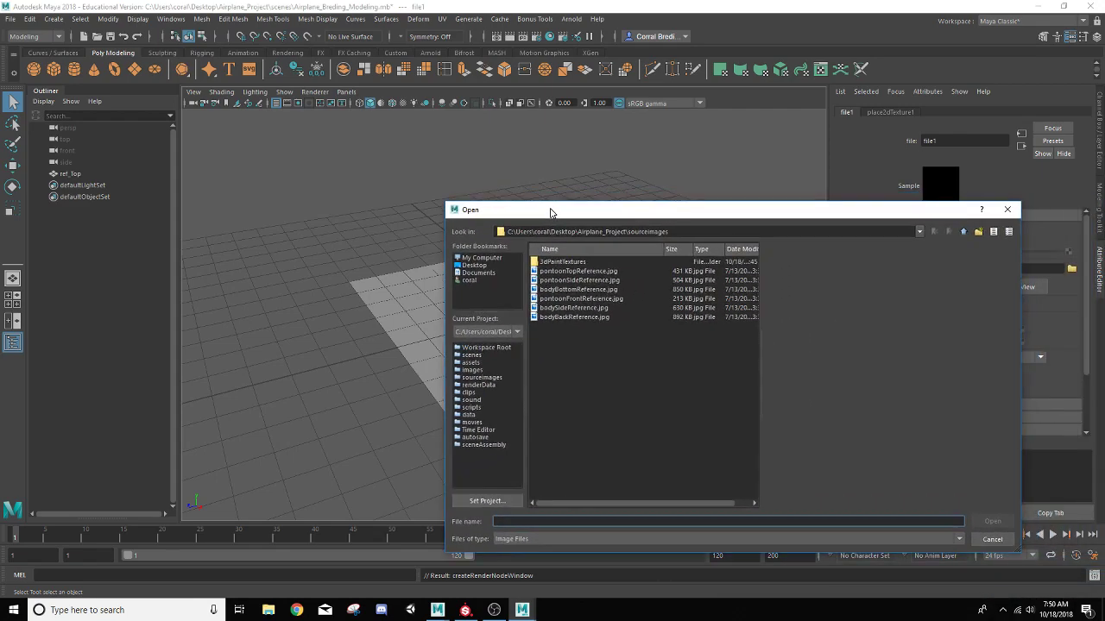
click(569, 273)
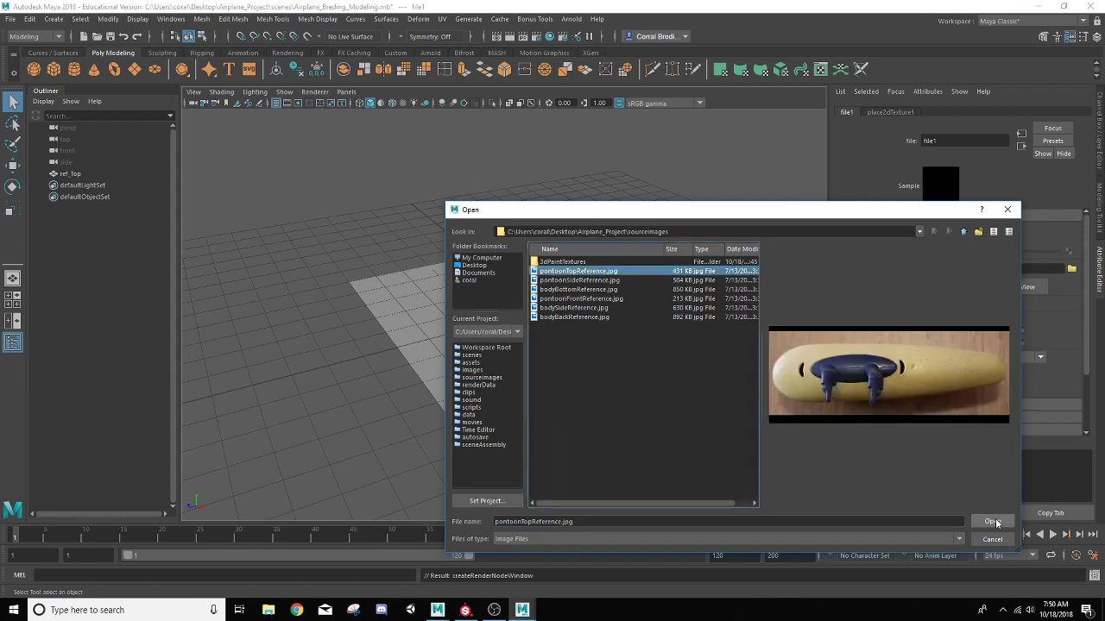
click(992, 522)
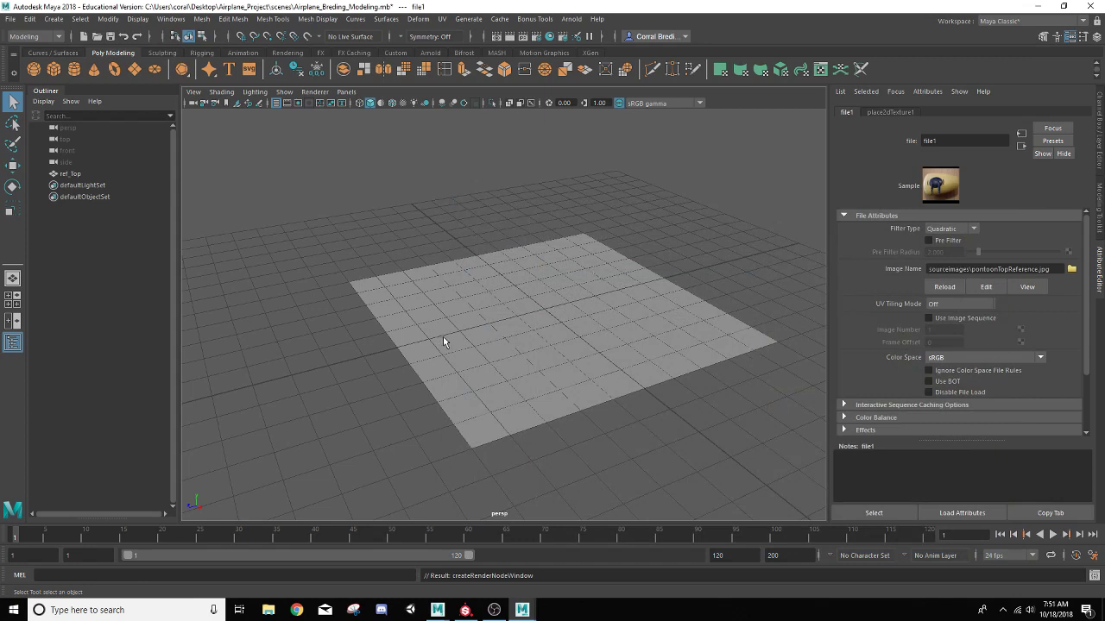
- Turn on Textured display and orbit to view the pontoon top image on ref_Top
click(403, 103)
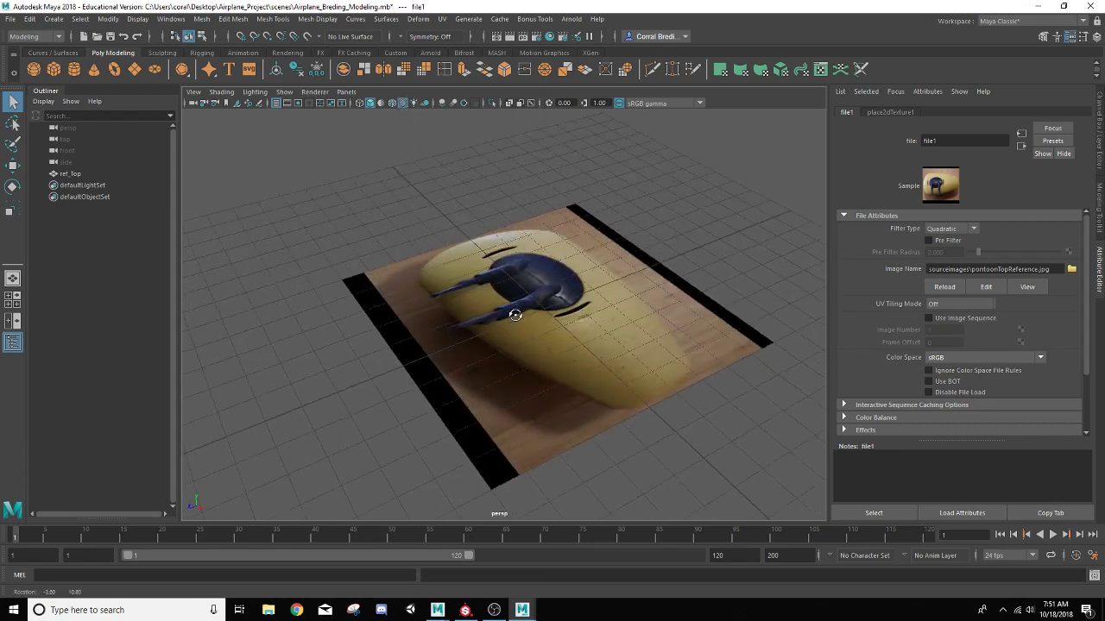
mouse_move(520, 321)
alt+mouse_down()
mouse_move(565, 335)
mouse_move(521, 335)
alt+mouse_up()
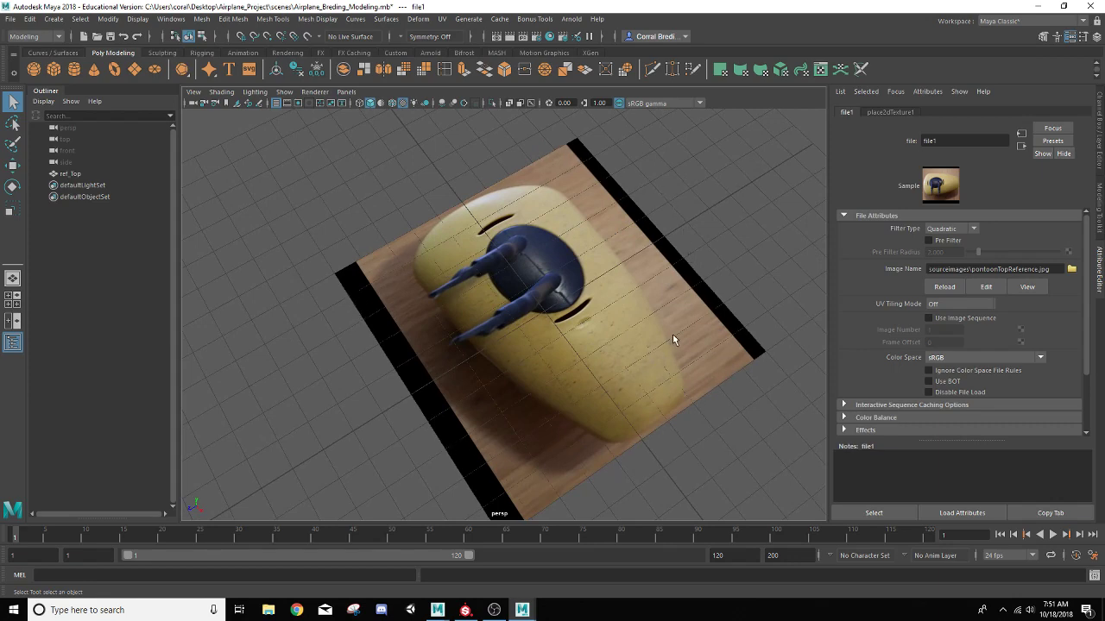
alt+drag(584, 367, 556, 256)
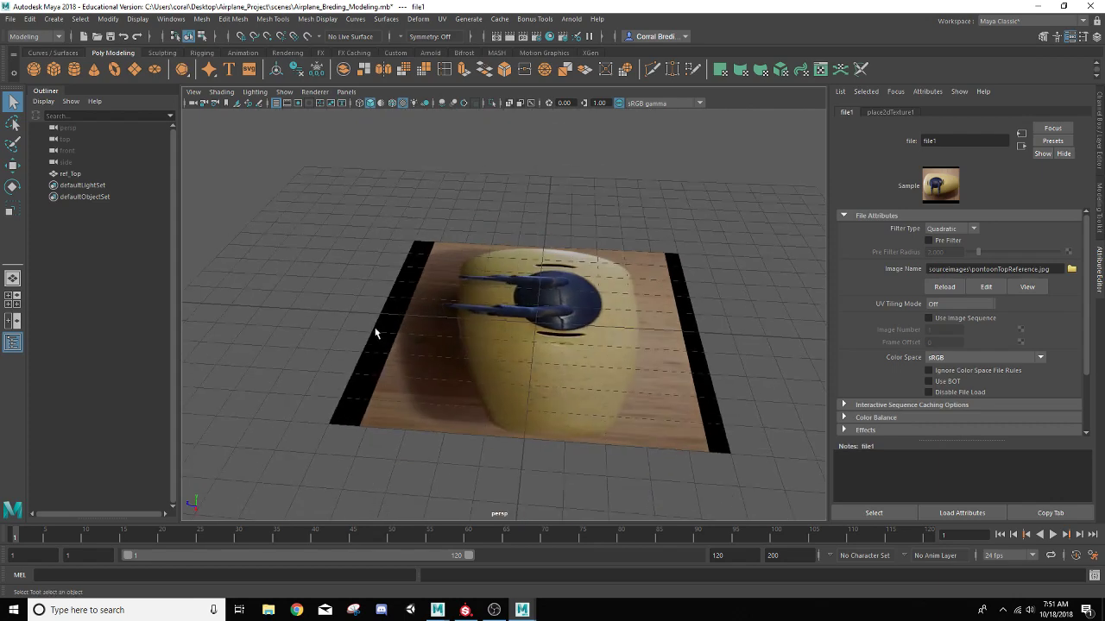
alt+drag(541, 411, 651, 373)
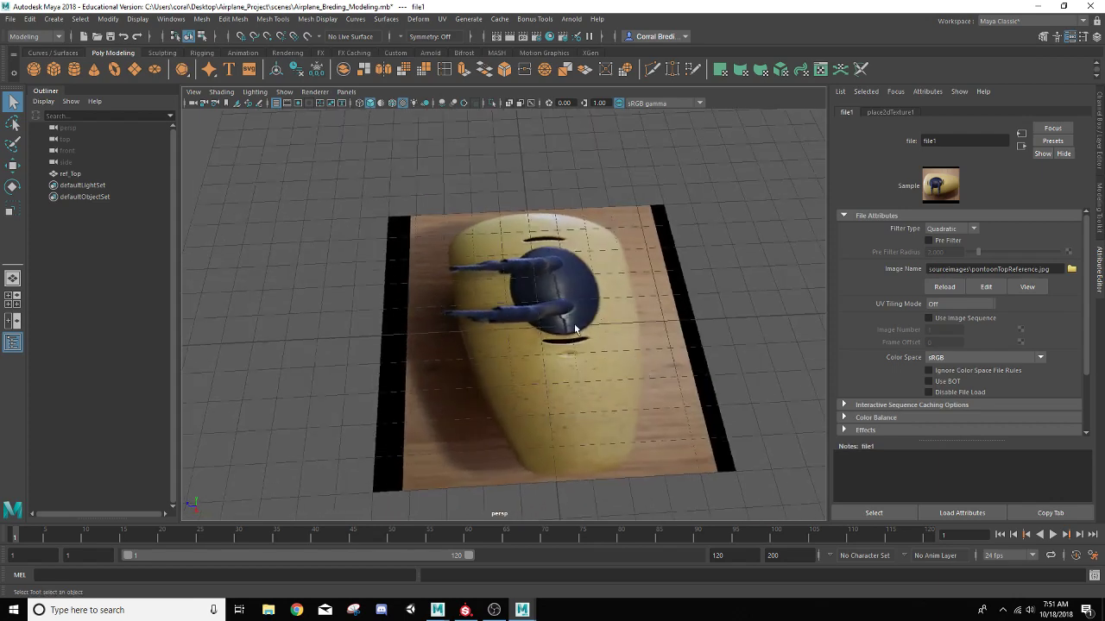
alt+drag(572, 335, 635, 294)
right_drag(636, 293, 653, 290)
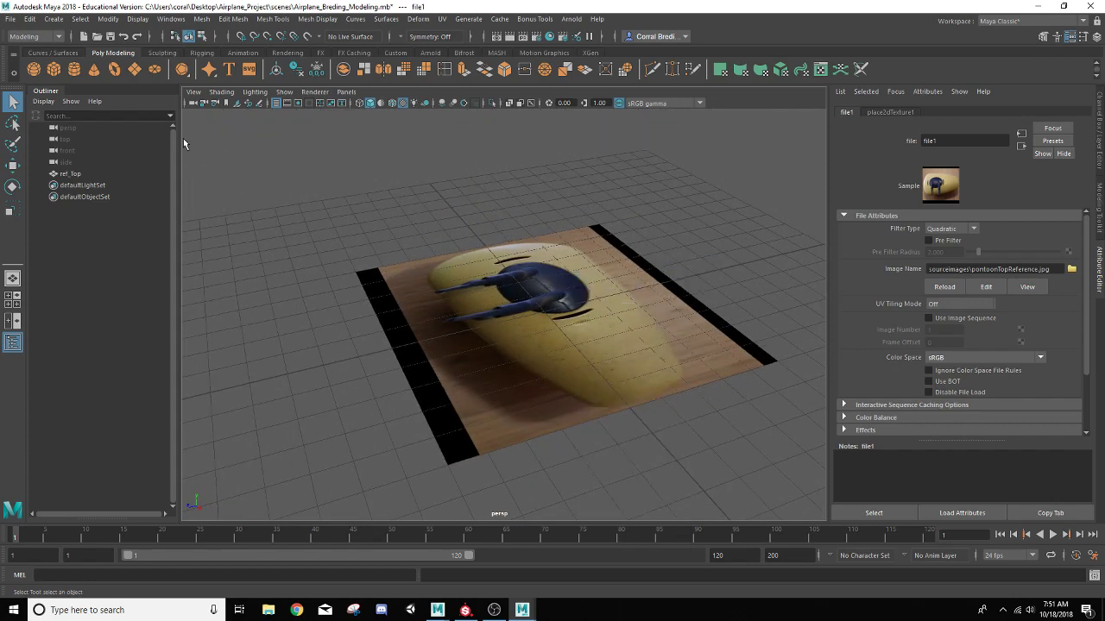
click(53, 19)
mouse_move(79, 59)
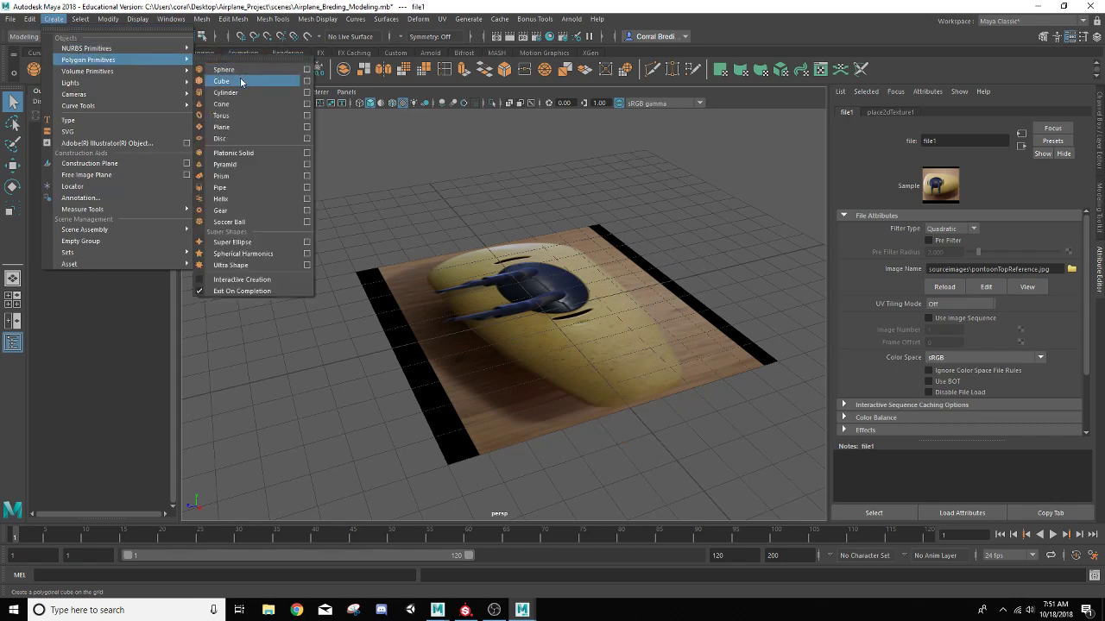
- Create a new polygon plane and stand it upright with Rotate X set to 90
click(230, 128)
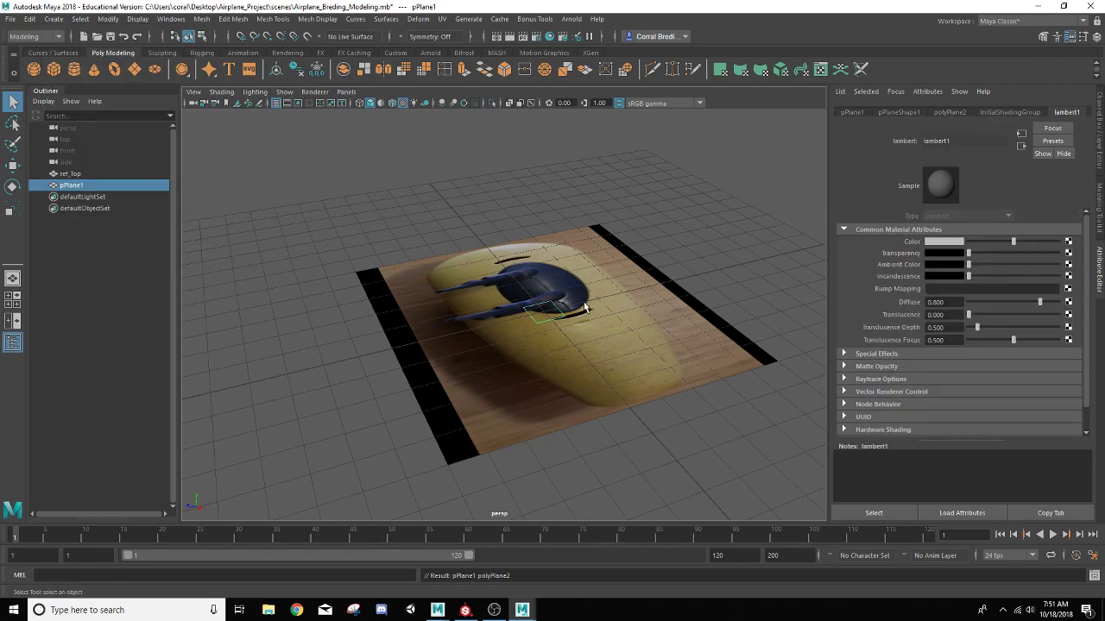
key(e)
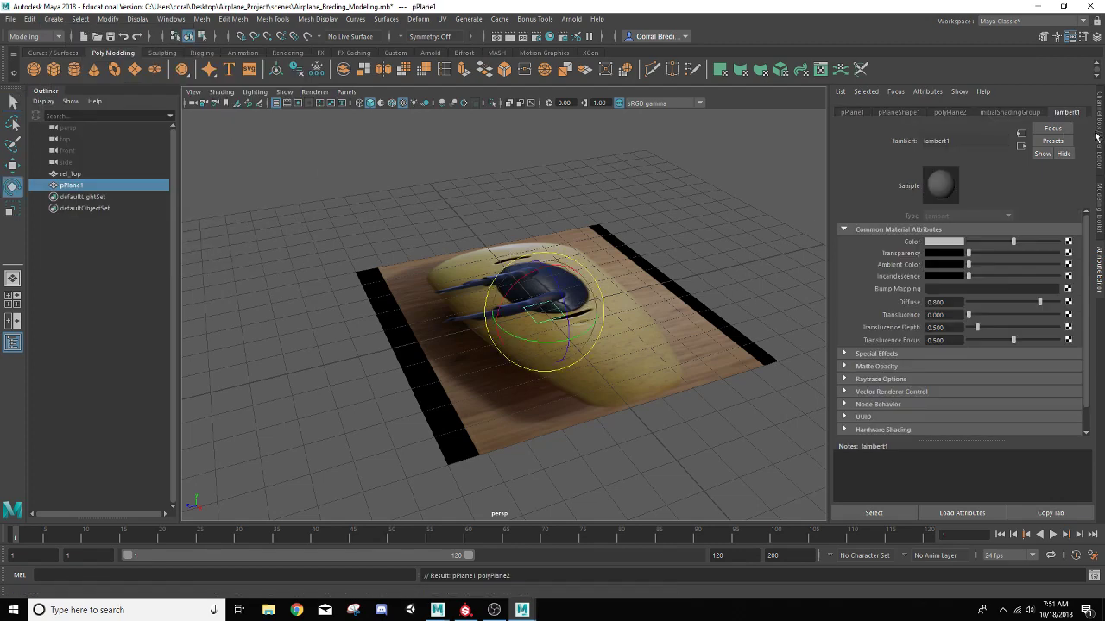
click(1099, 136)
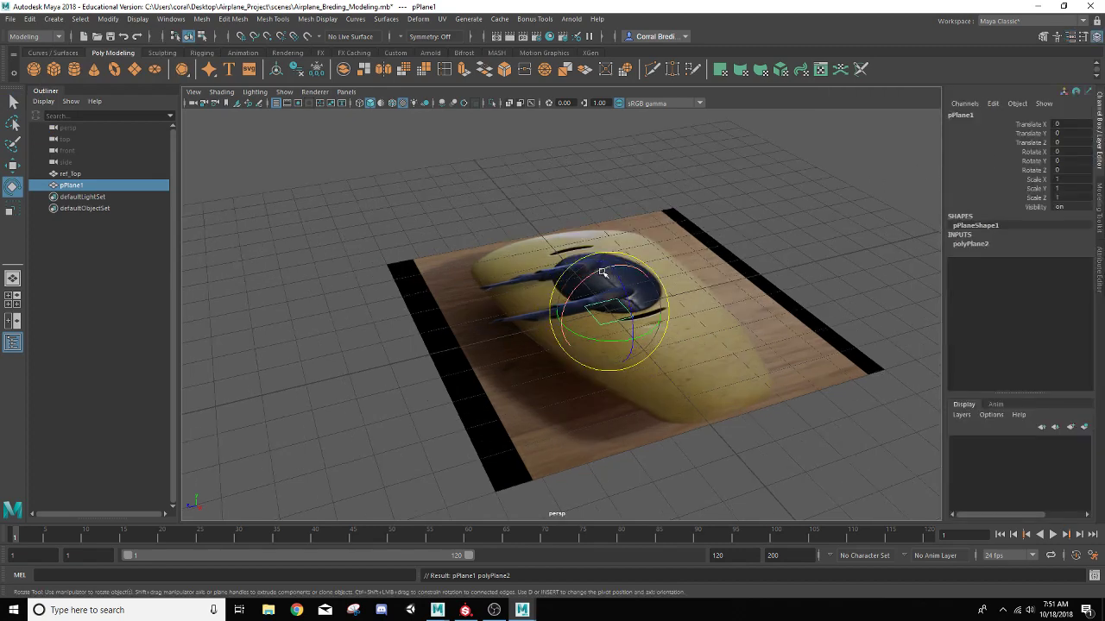
drag(602, 272, 544, 322)
double_click(1061, 151)
text(90)
key(Return)
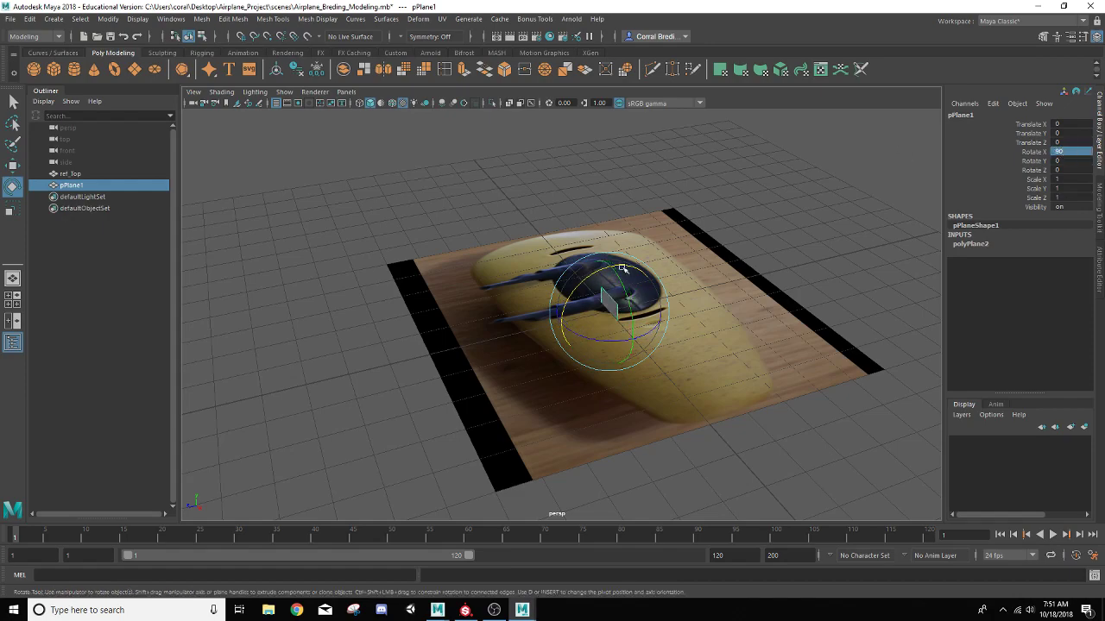
scroll(615, 310, up, 5)
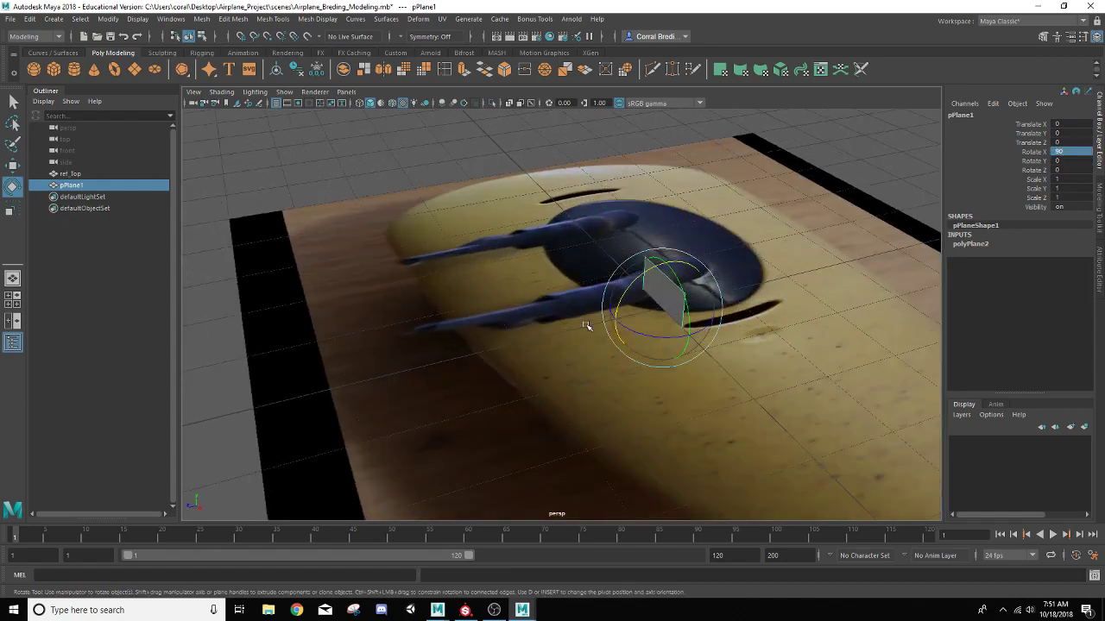
scroll(656, 320, up, 3)
alt+drag(675, 322, 643, 276)
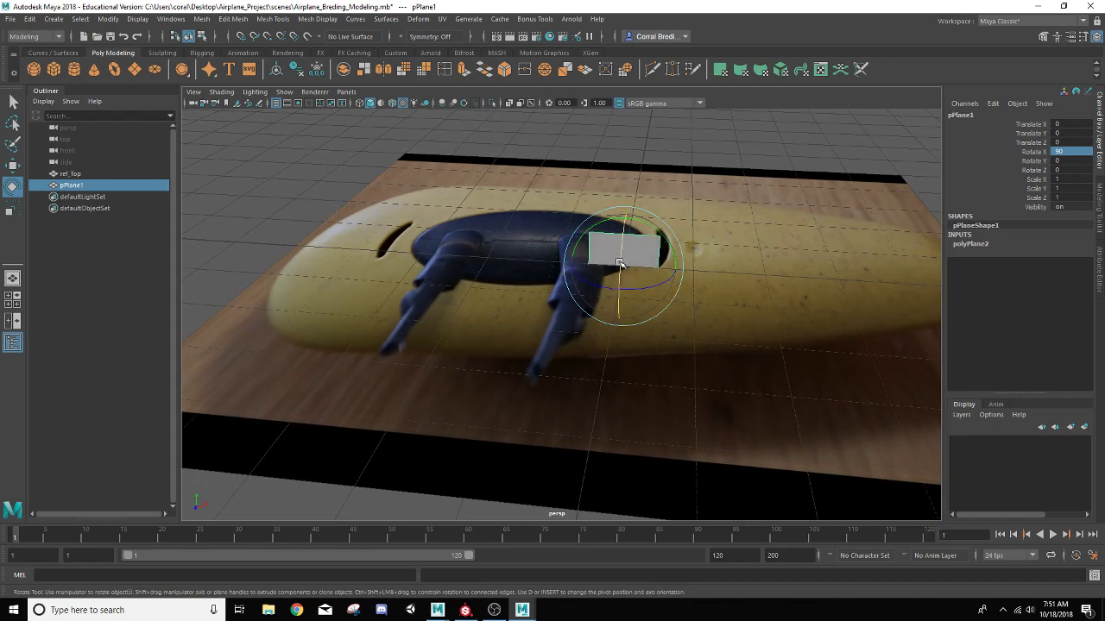
- Scale the upright plane to 10 on X, Y and Z
key(r)
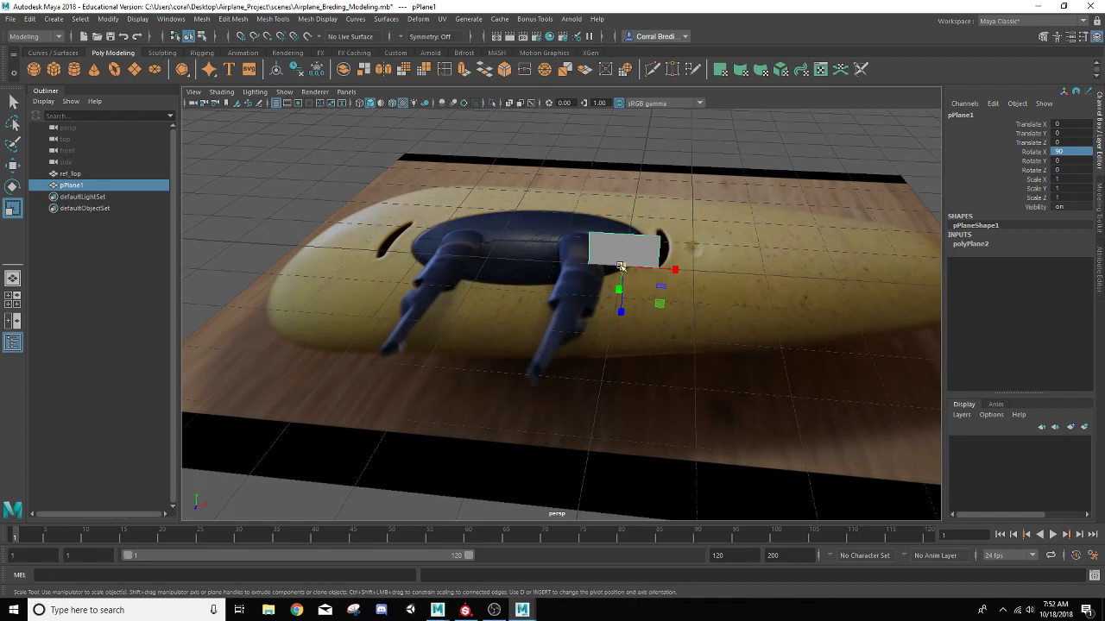
double_click(1071, 180)
text(10)
key(Tab)
key(Tab)
text(10)
key(Tab)
scroll(673, 259, down, 4)
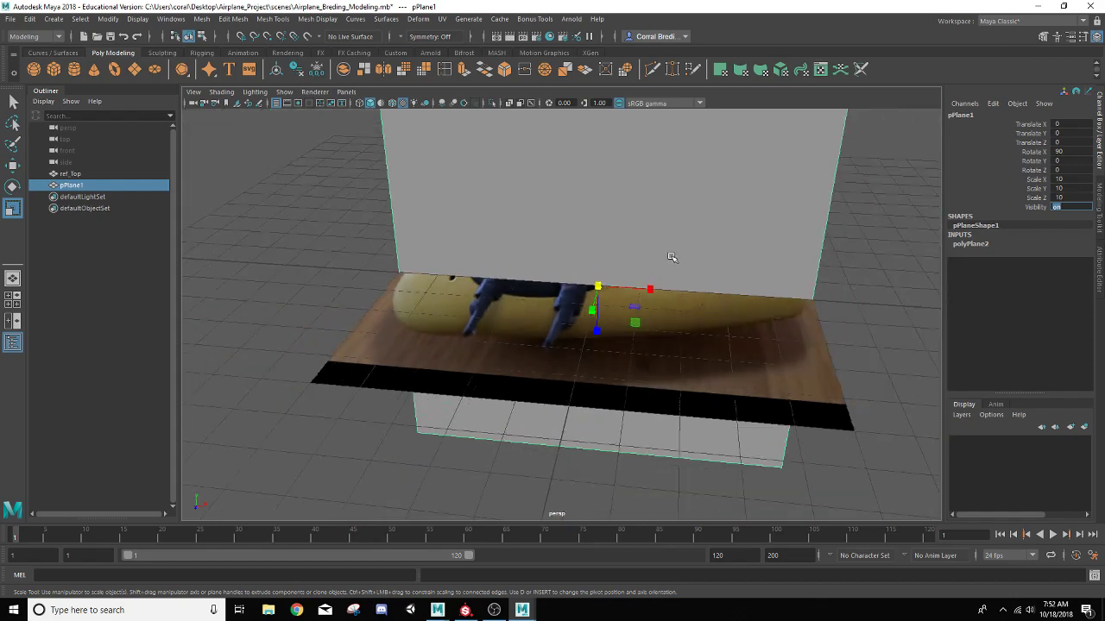
alt+drag(669, 280, 603, 282)
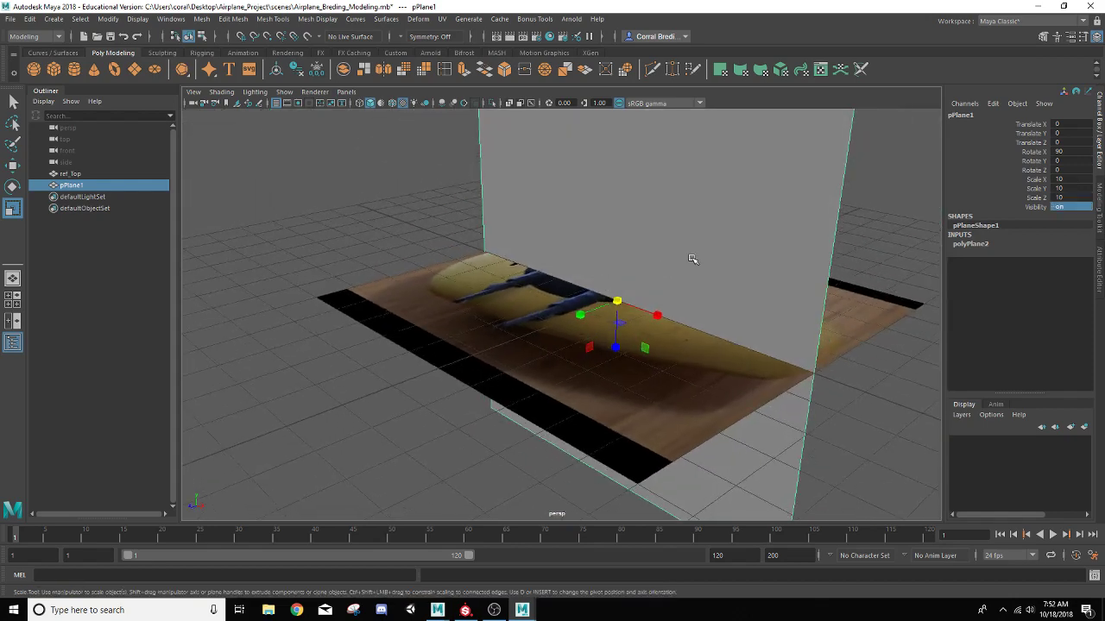
alt+drag(682, 250, 621, 271)
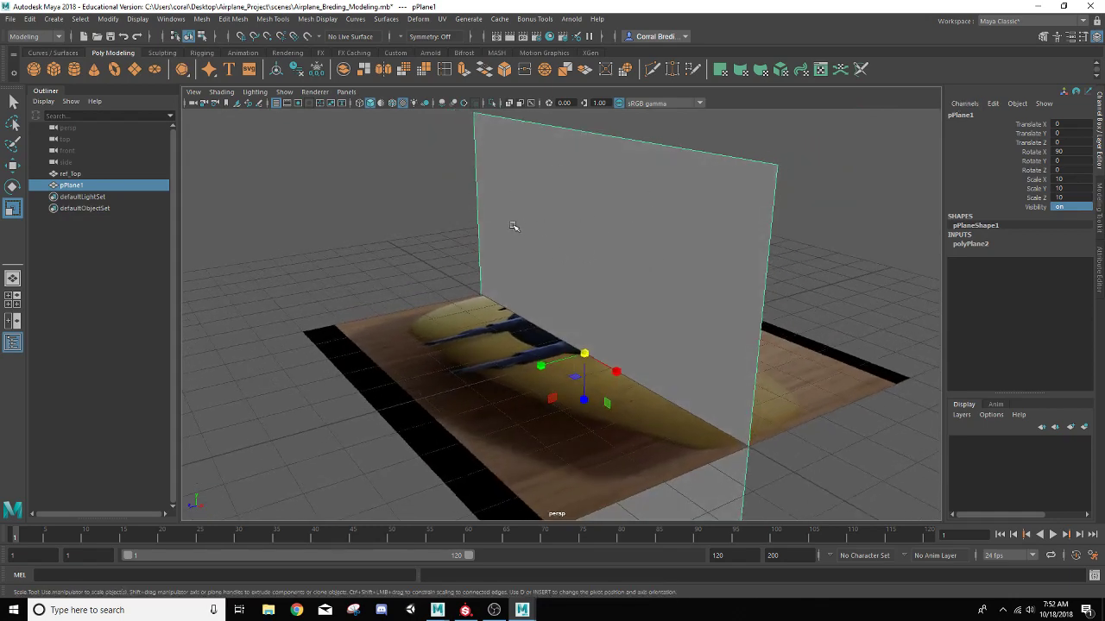
- Rename the upright plane ref_Side_Pontoon and the ground plane ref_Top_Pontoon, then select the side plane
click(973, 114)
text(ref Side Pontoon)
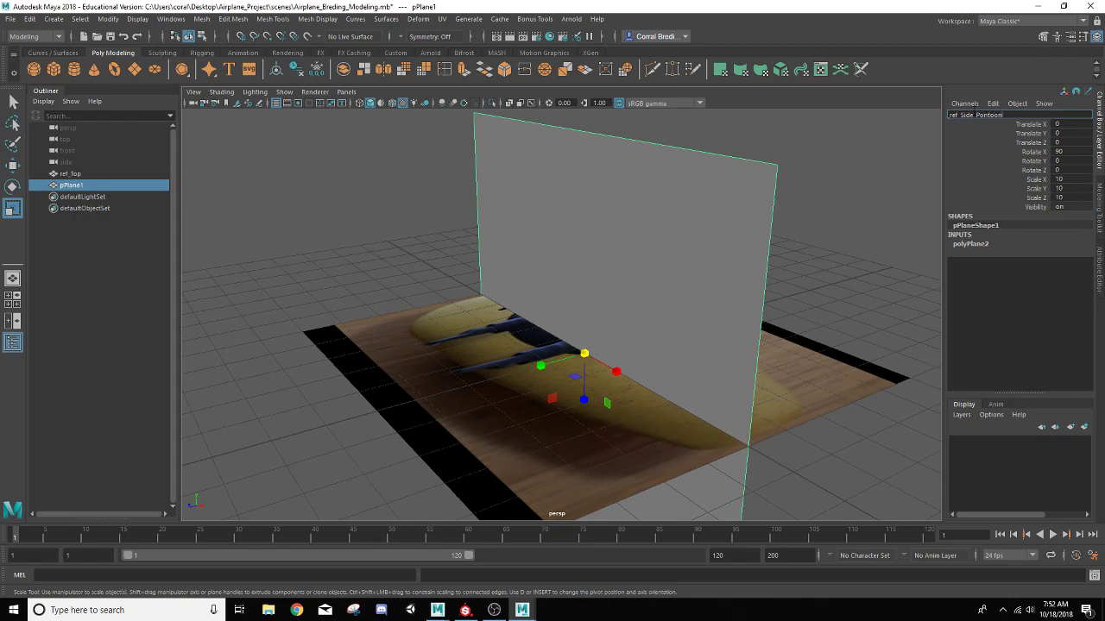
key(Return)
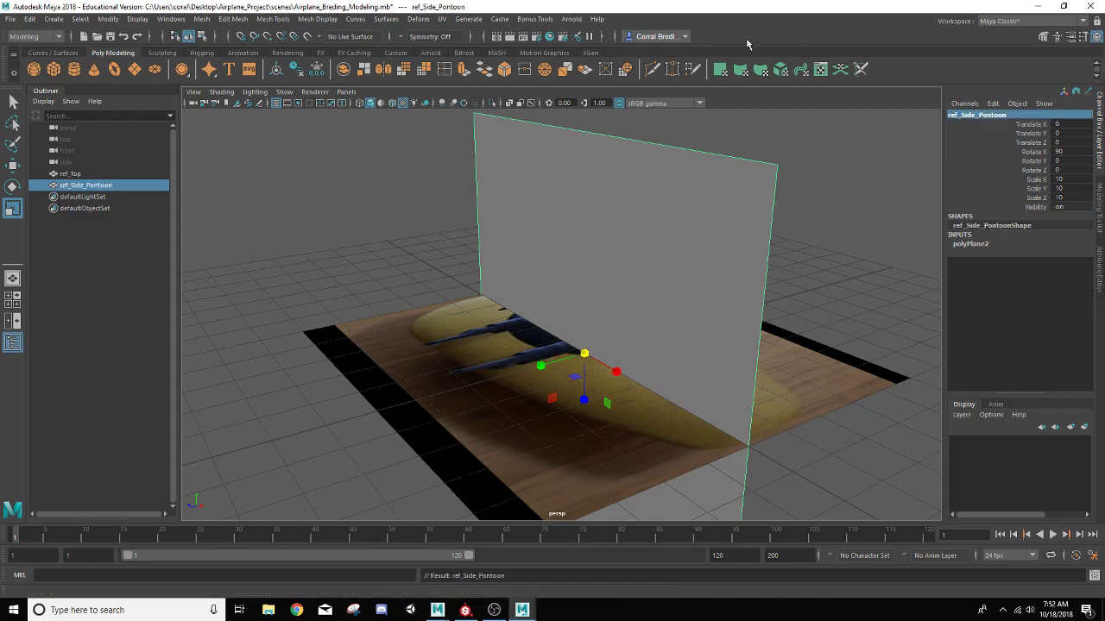
double_click(77, 174)
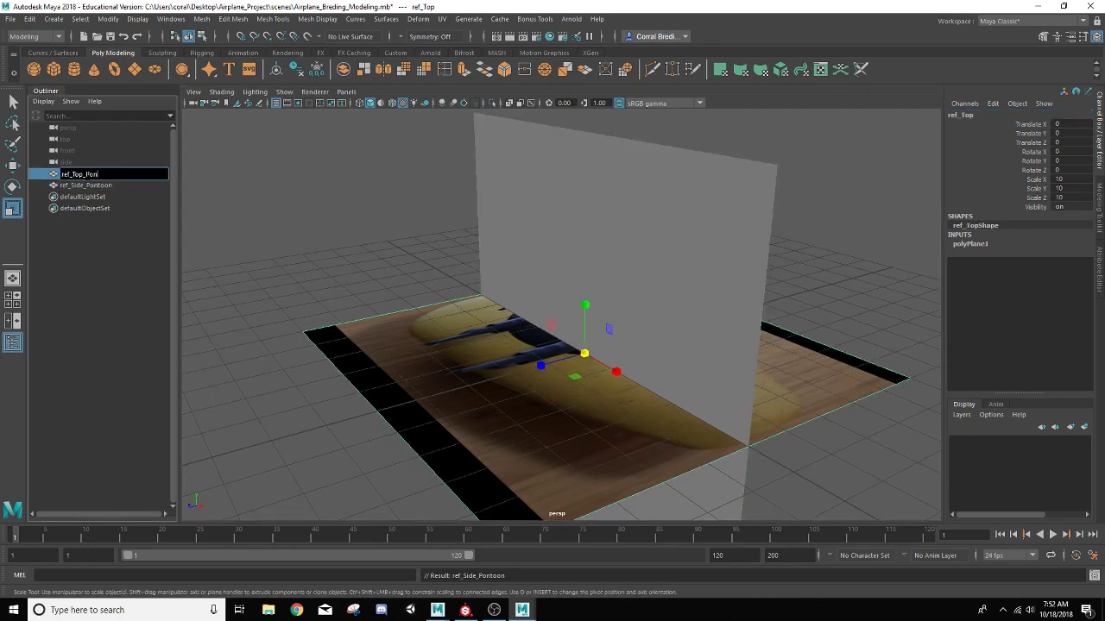
text(_Pontoon)
key(Return)
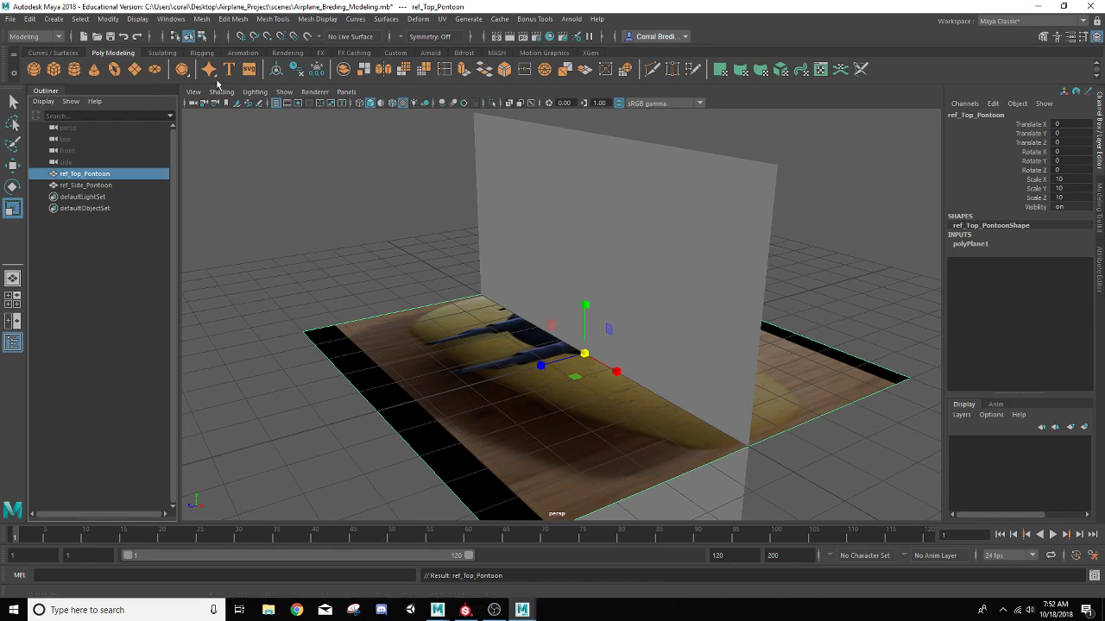
click(625, 171)
- Give ref_Side_Pontoon a new Lambert whose Color is a file texture of pontoonSideReference.jpg
right_click(620, 195)
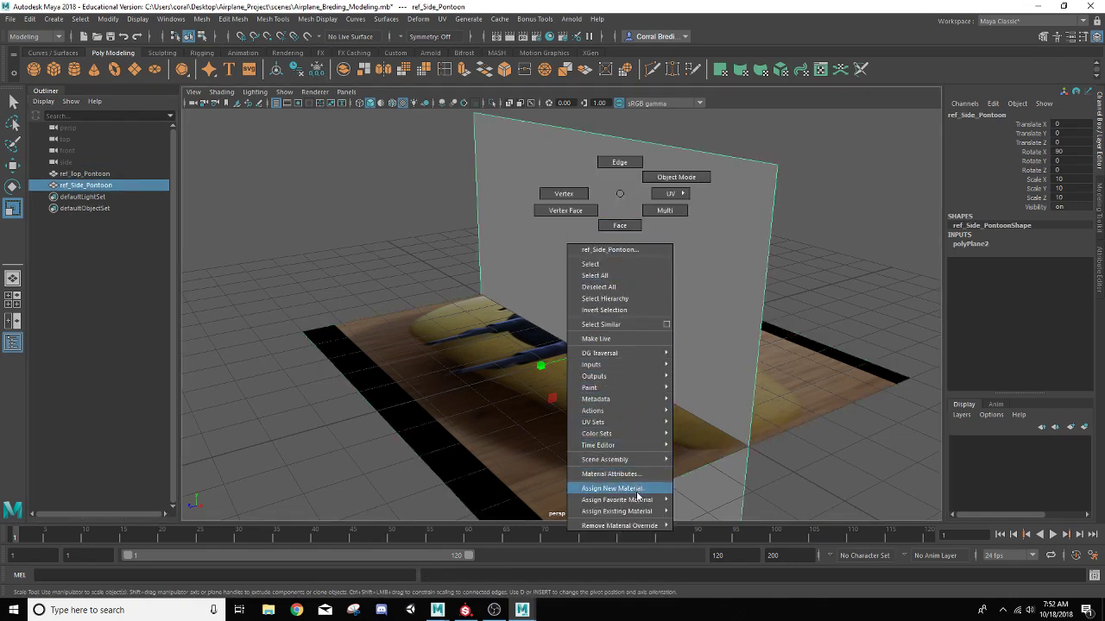
mouse_move(637, 501)
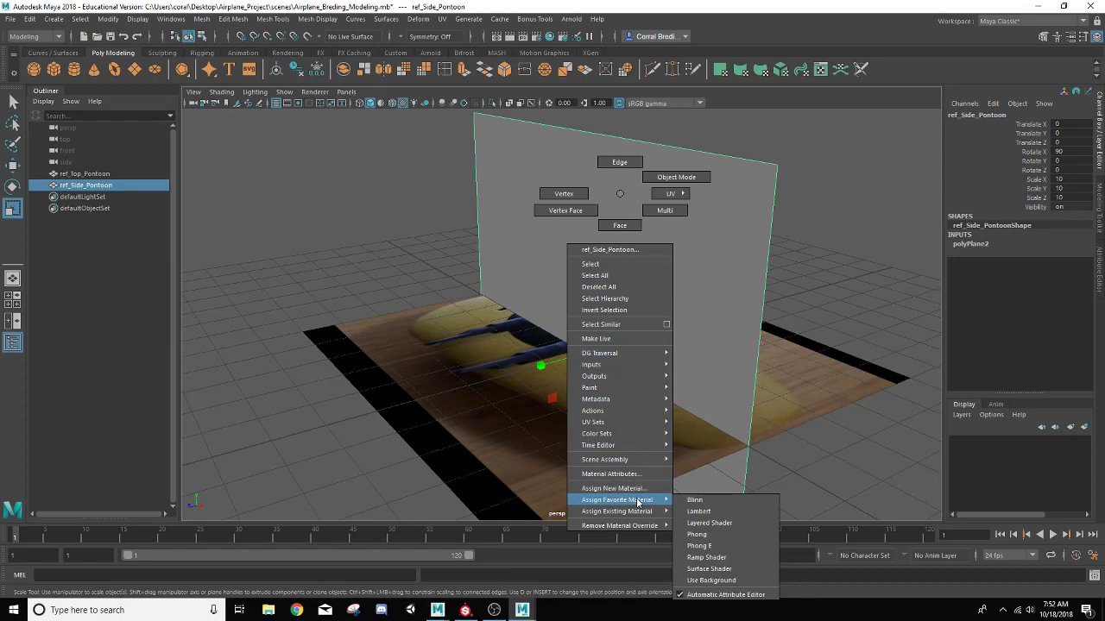
click(694, 511)
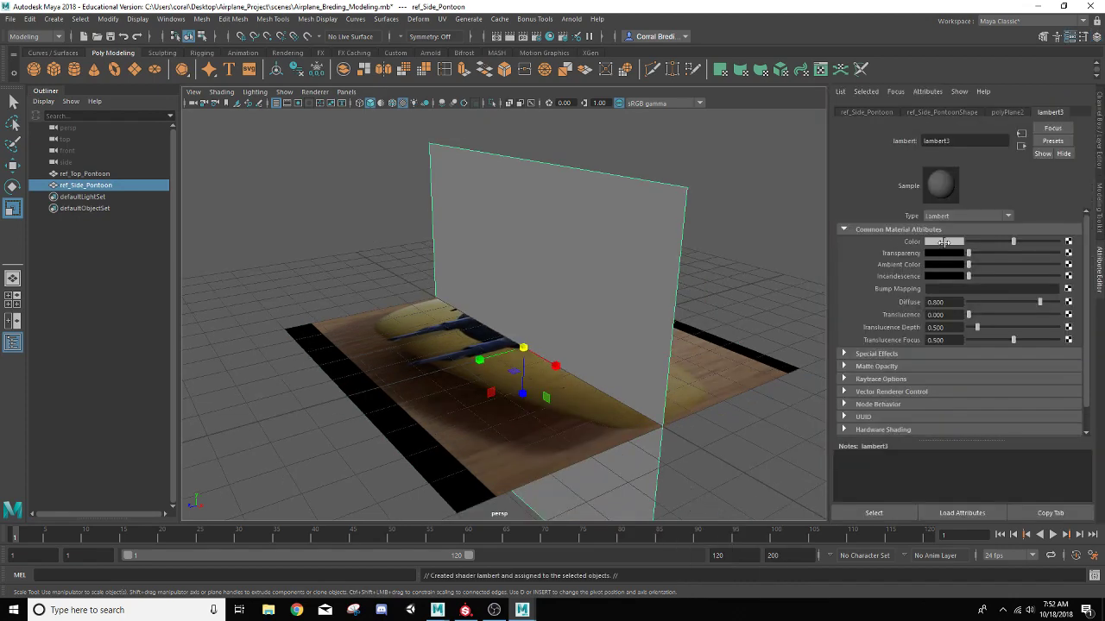
click(1068, 241)
click(673, 214)
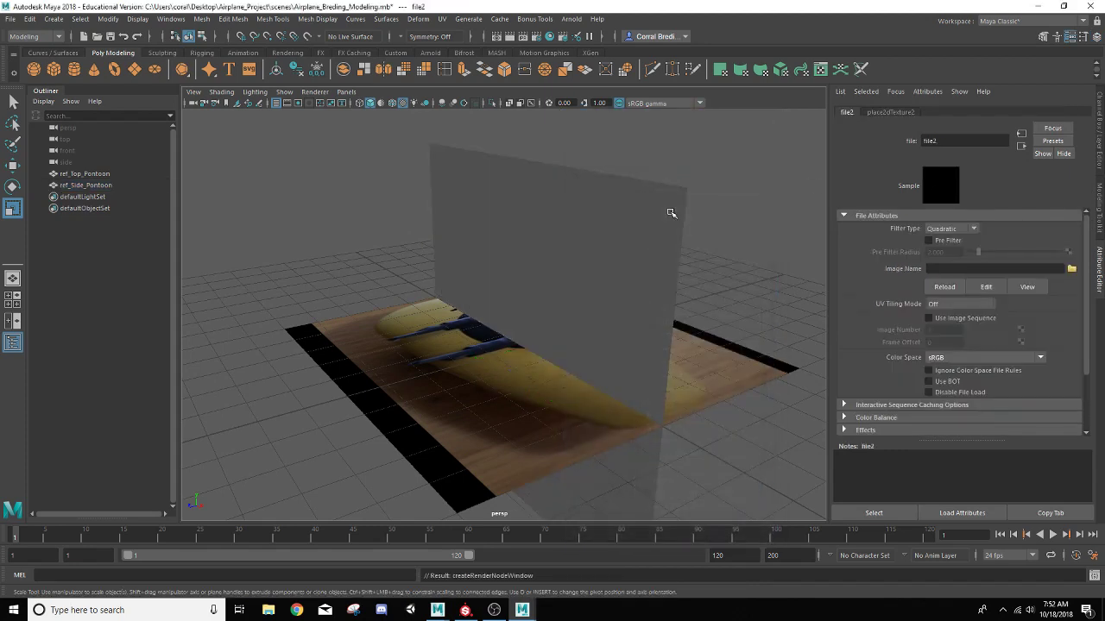
click(1070, 270)
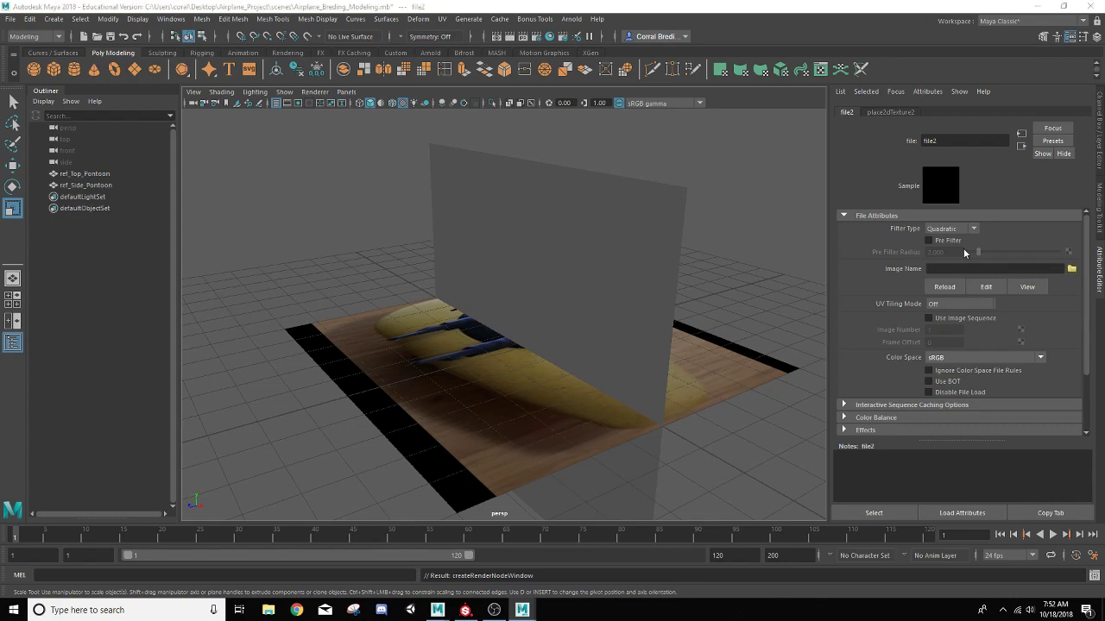
drag(816, 245, 564, 202)
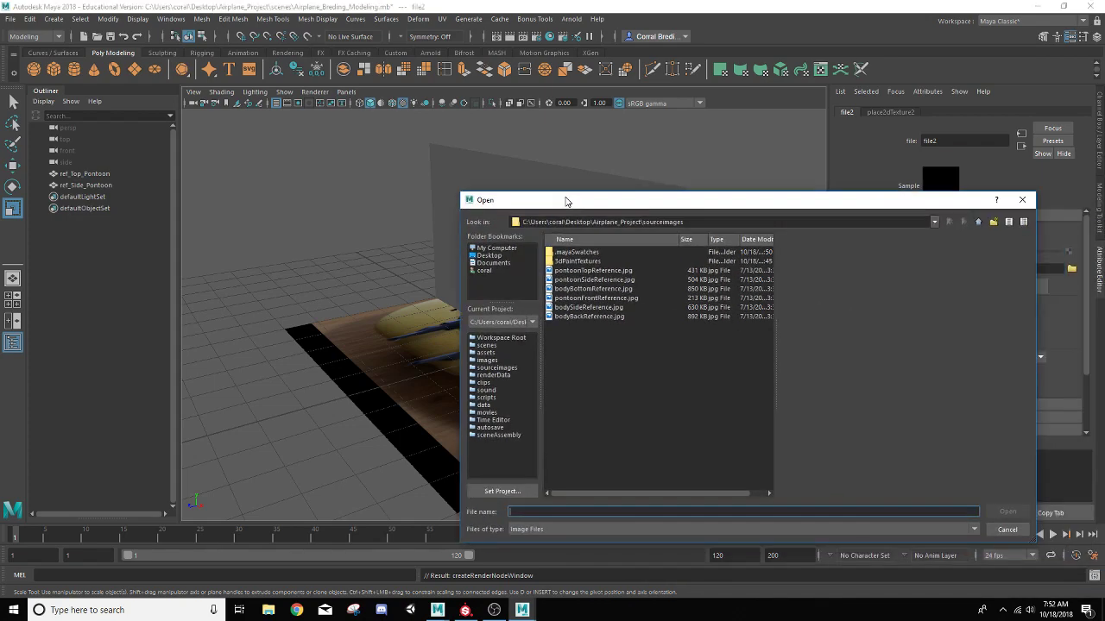
click(607, 280)
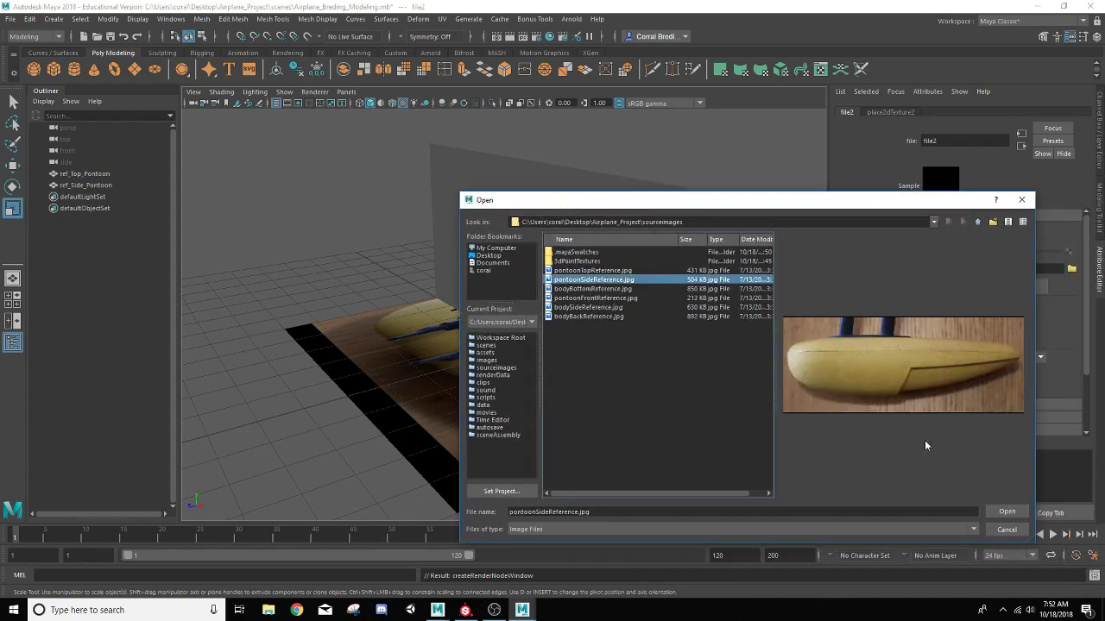
click(1007, 512)
alt+drag(604, 405, 488, 338)
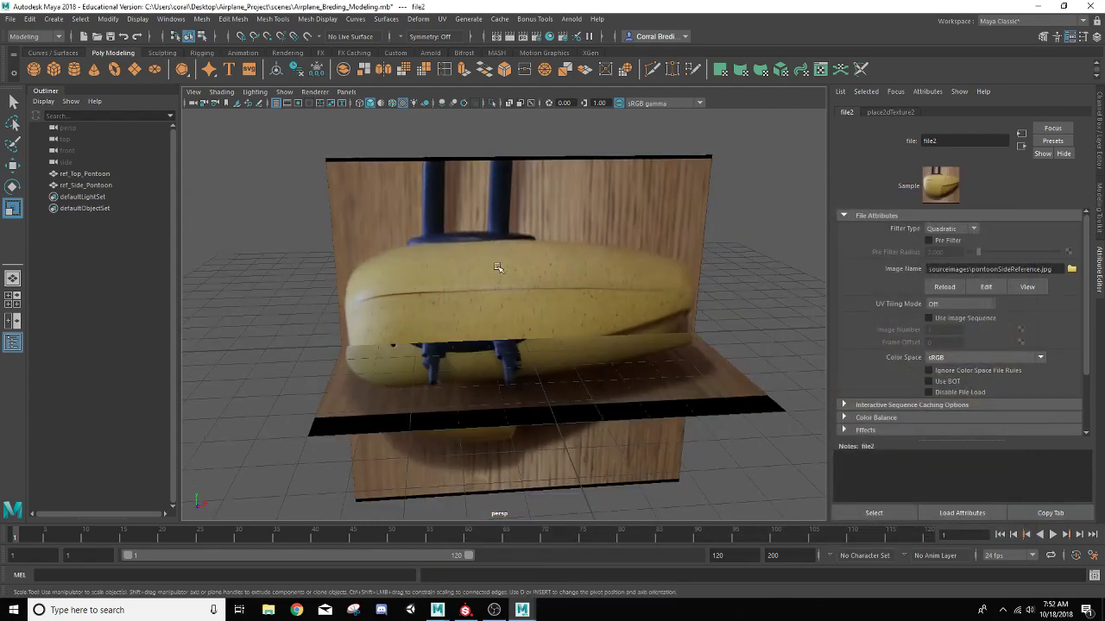
alt+drag(562, 365, 486, 380)
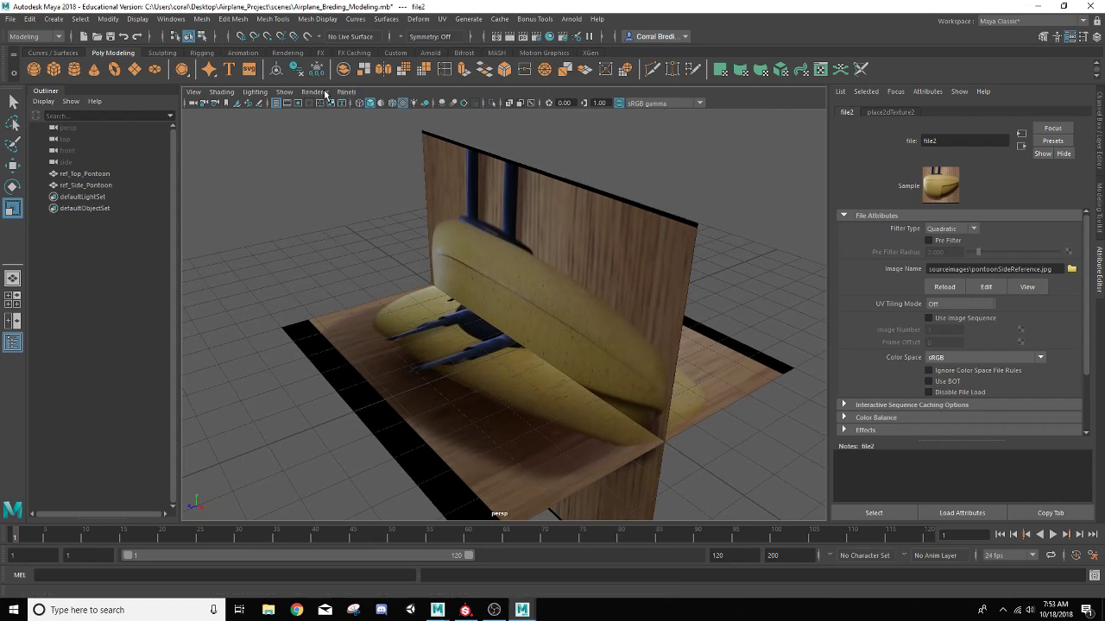
- Create another polygon plane and stand it upright with Rotate Z set to 90
click(136, 76)
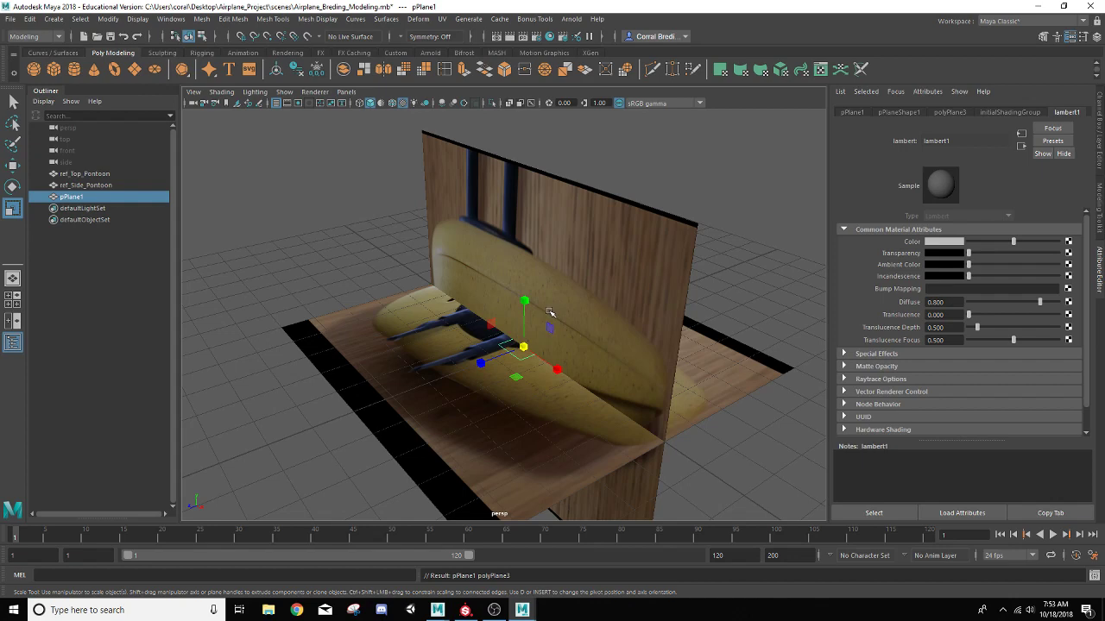
key(e)
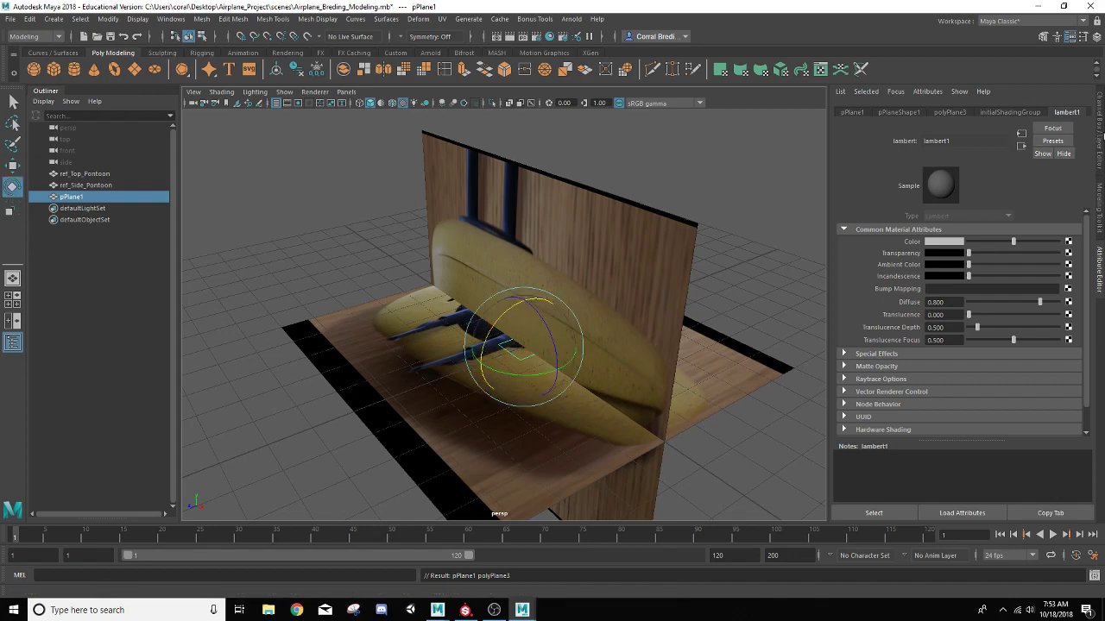
click(1100, 140)
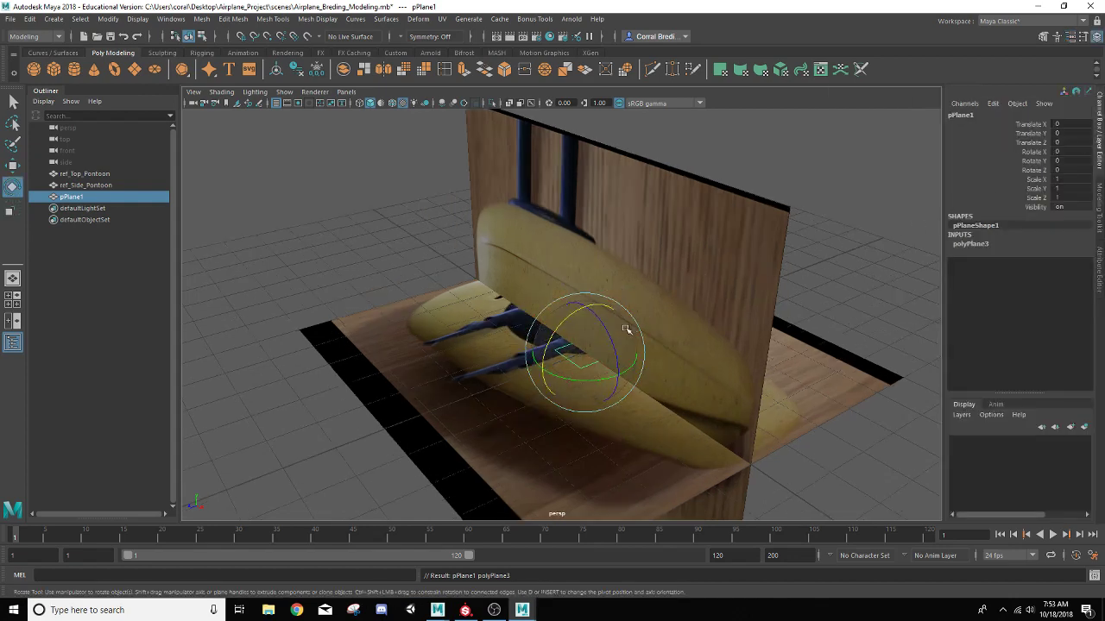
drag(604, 339, 587, 388)
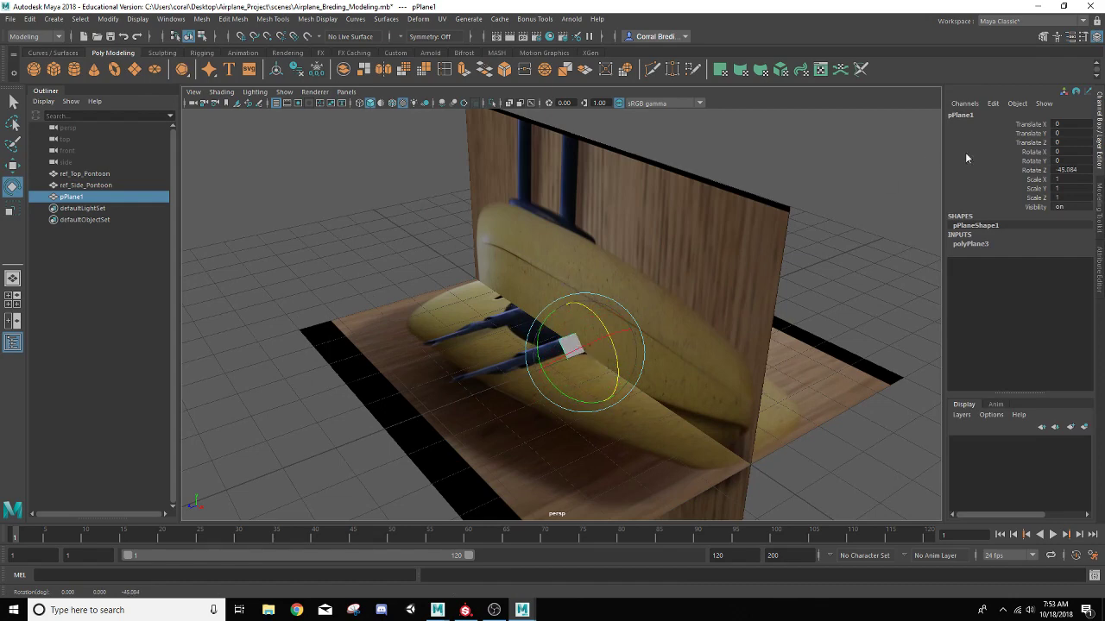
click(1070, 170)
text(9)
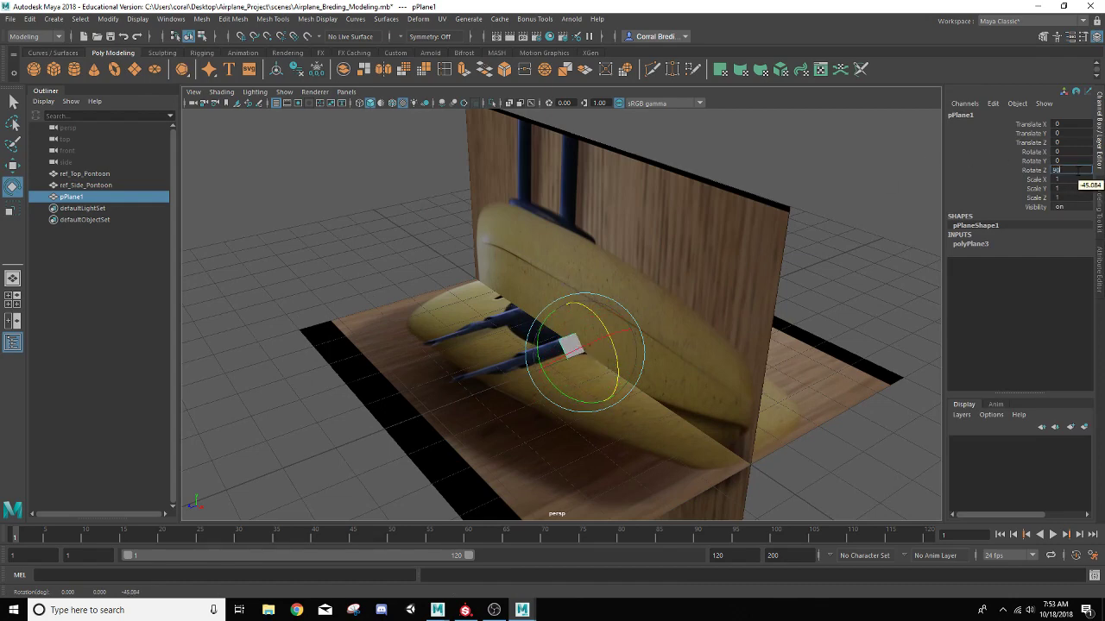
text(0)
key(Return)
alt+drag(570, 345, 624, 310)
- Scale the new plane to 10 on X, Y and Z
key(r)
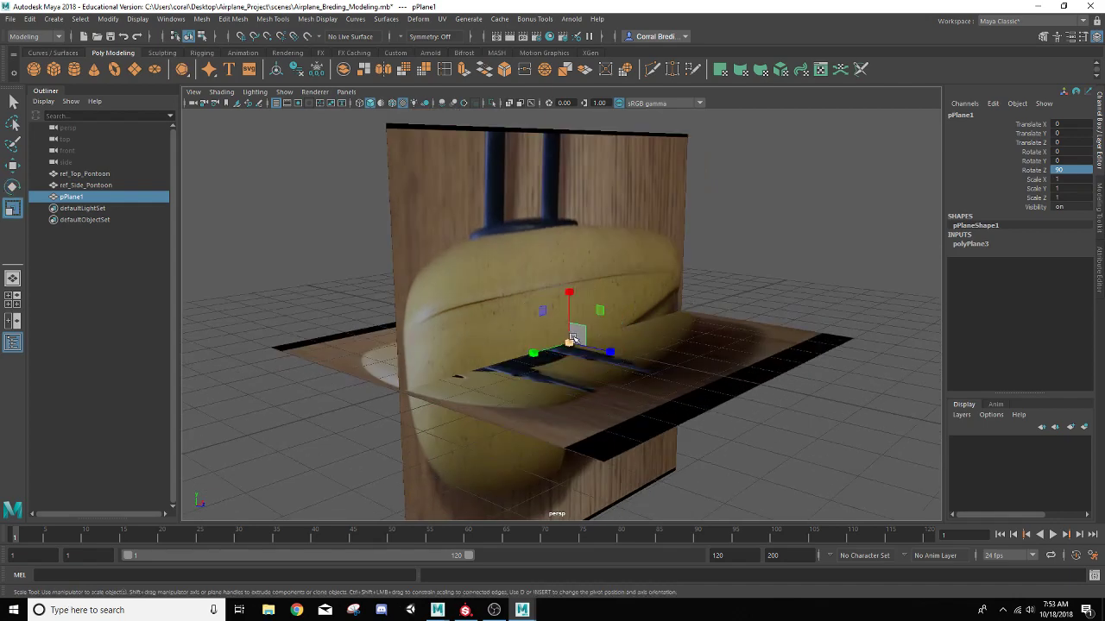
drag(572, 338, 617, 328)
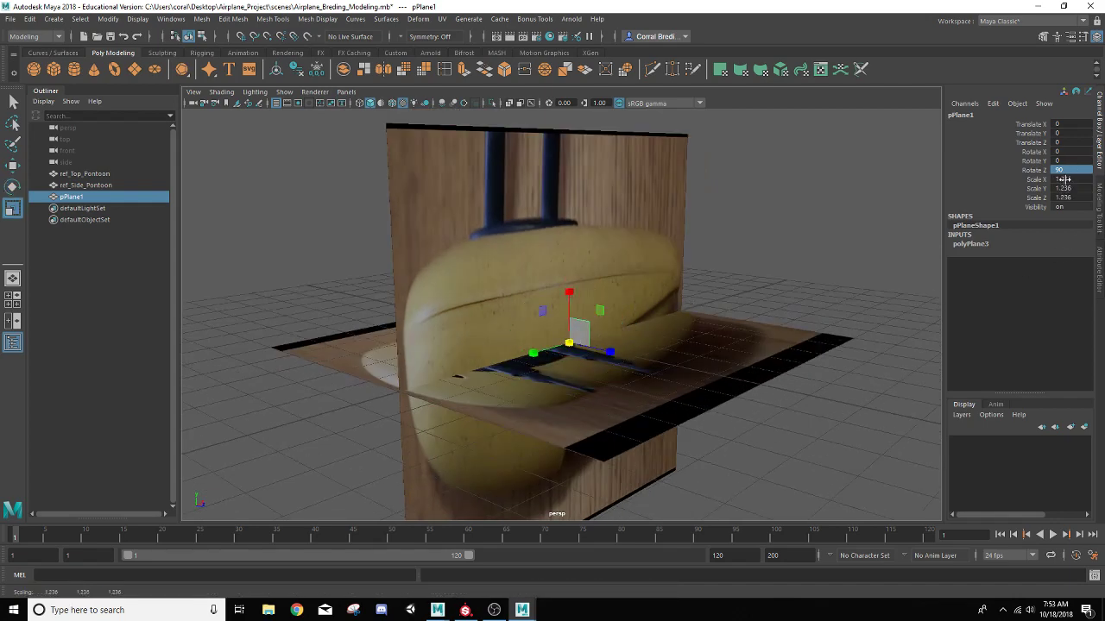
click(1061, 179)
text(10)
key(Tab)
text(10)
key(Tab)
text(10)
key(Tab)
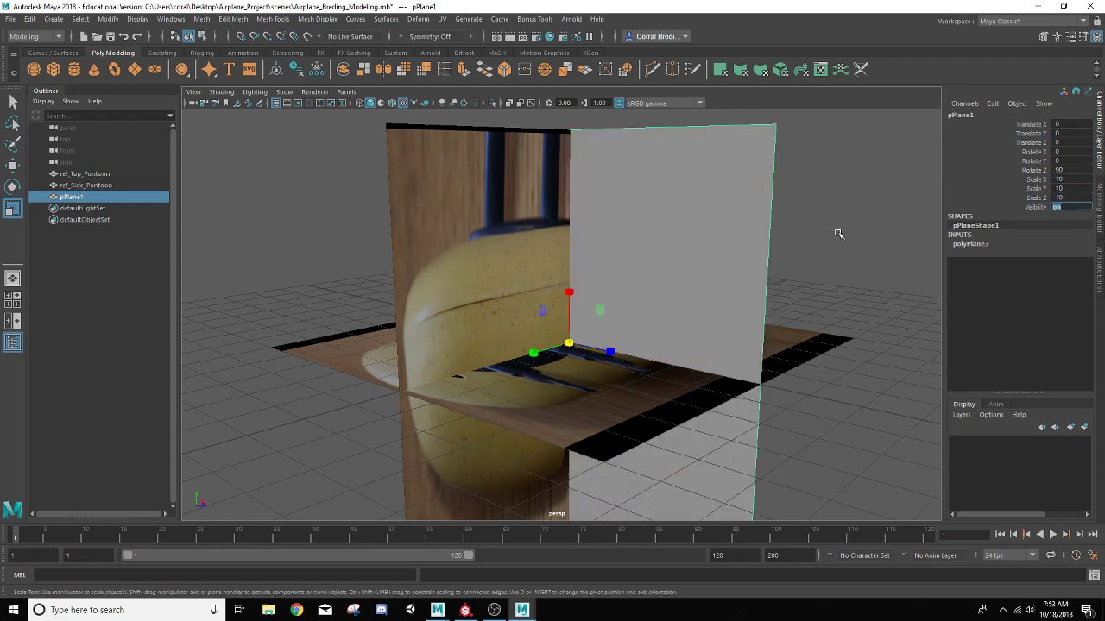
alt+drag(566, 292, 604, 291)
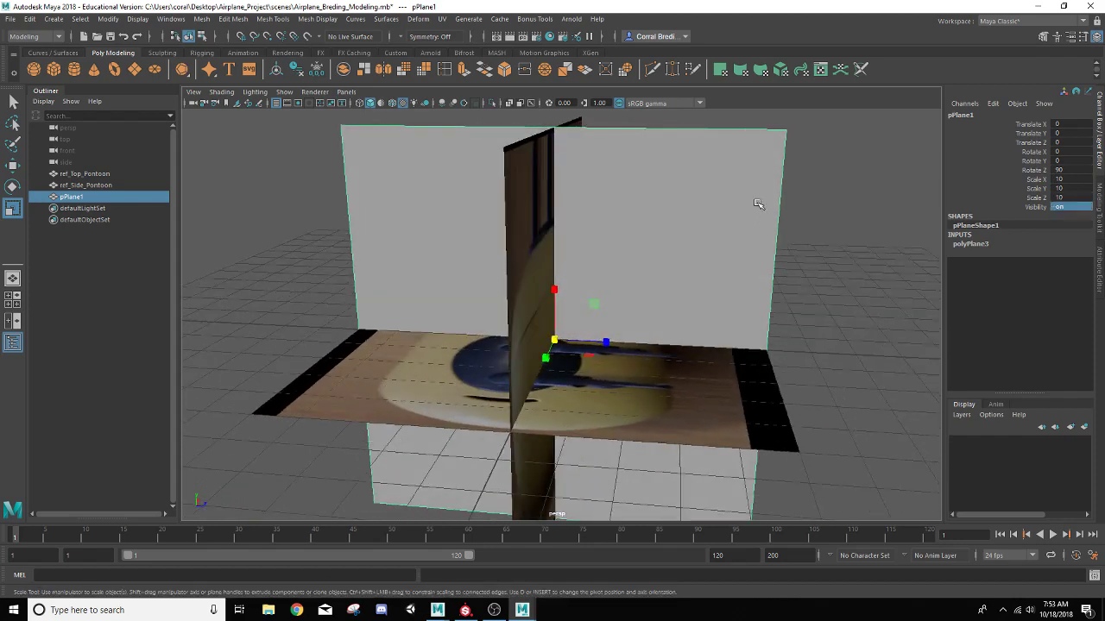
- Give pPlane1 a new Lambert whose Color is a file texture of pontoonFrontReference.jpg
right_click(749, 165)
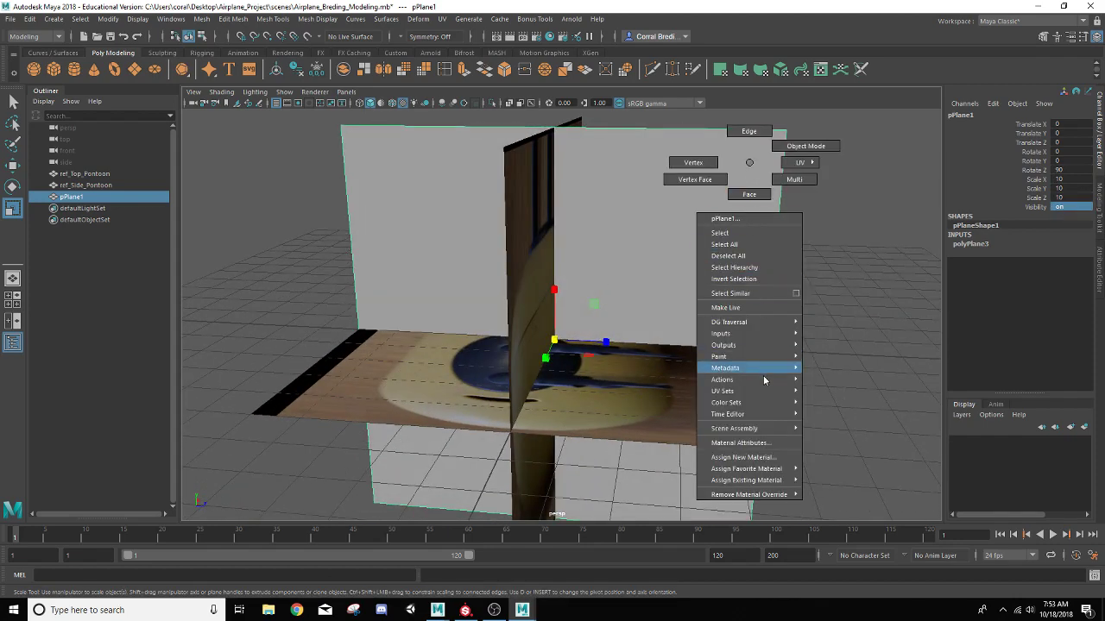
mouse_move(775, 473)
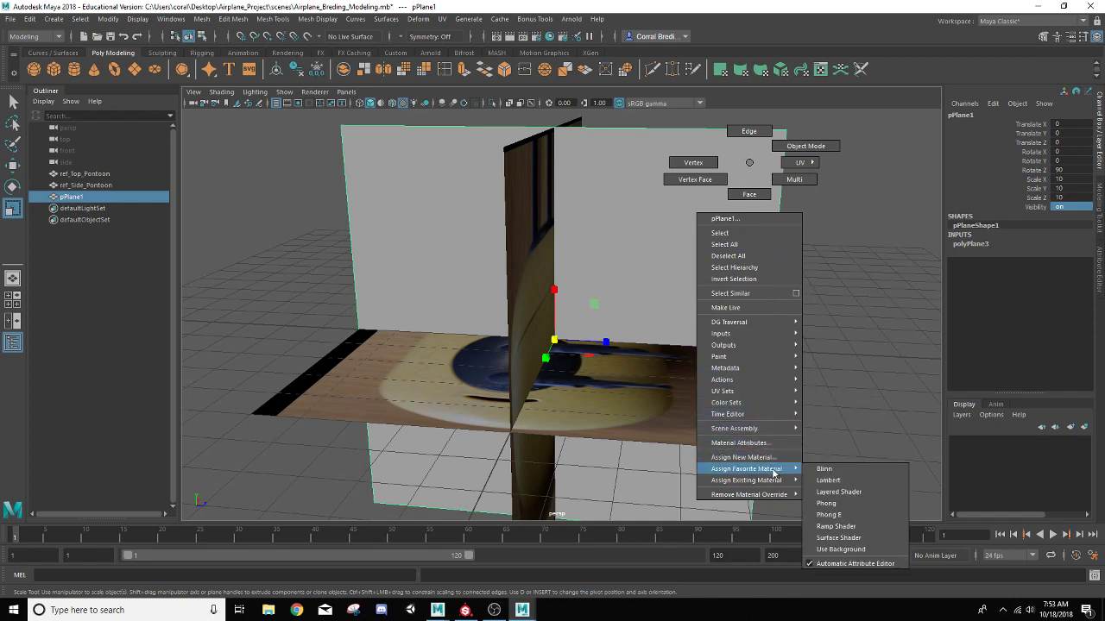
click(830, 480)
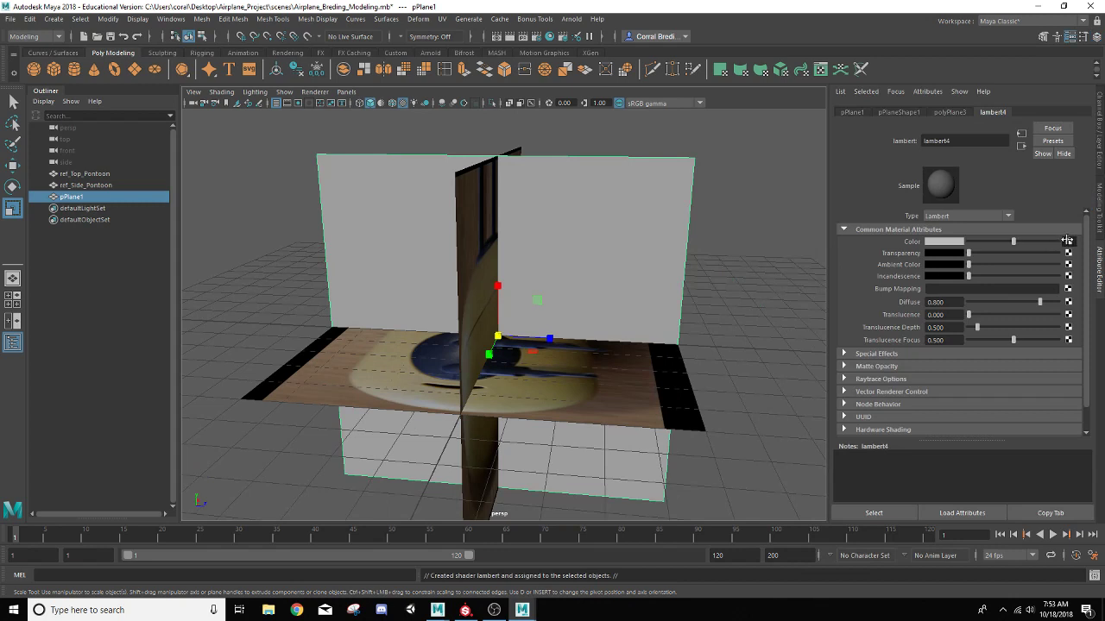
click(1068, 239)
click(659, 214)
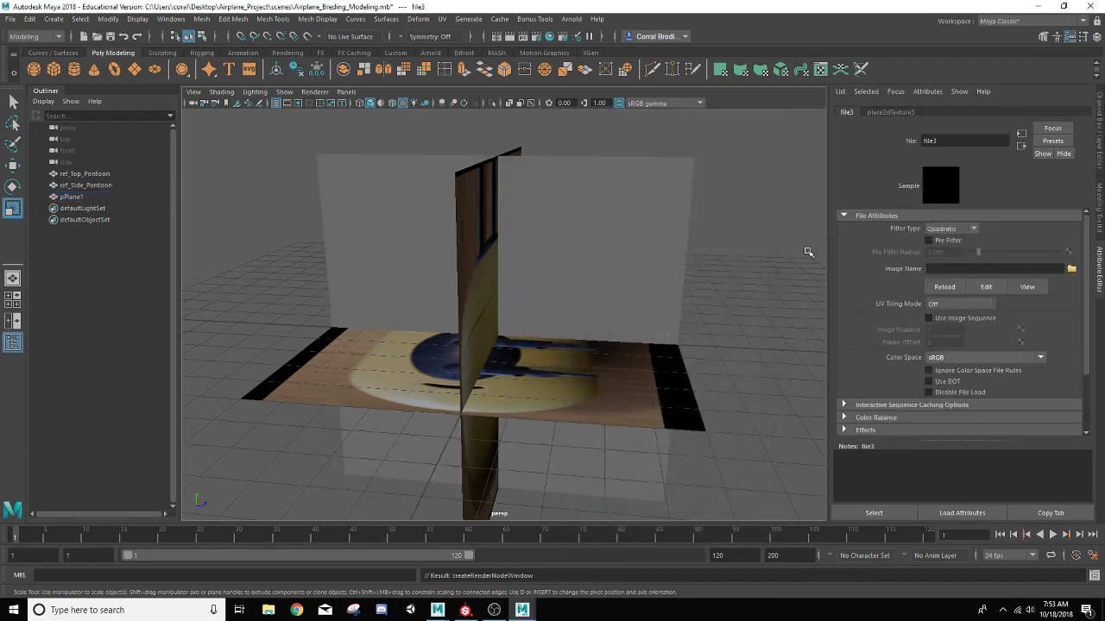
click(1070, 270)
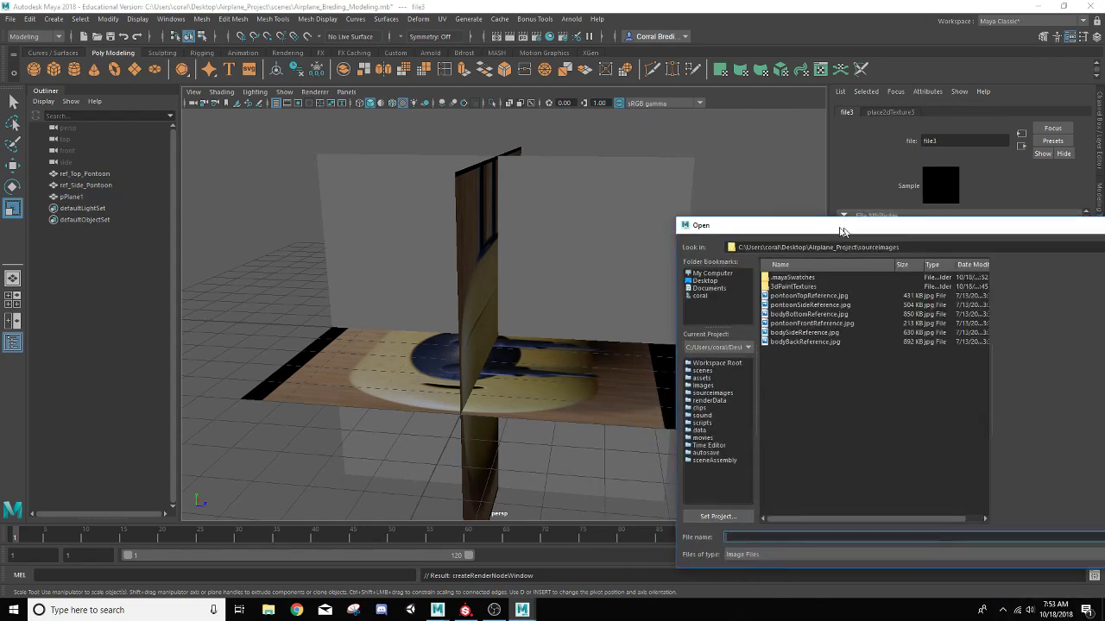
click(798, 323)
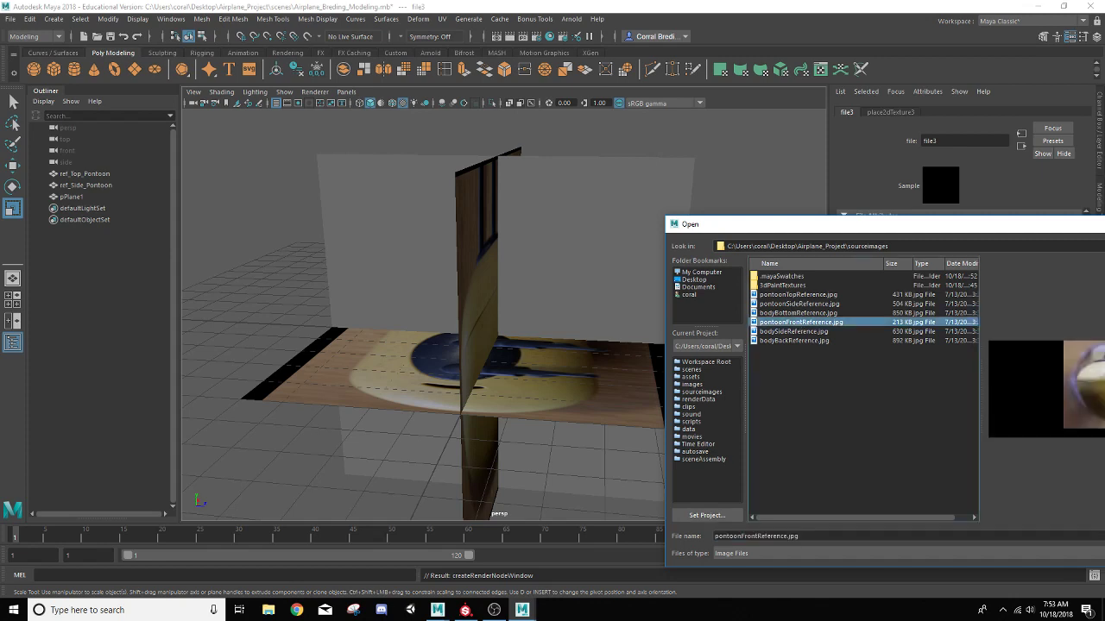
key(Return)
mouse_move(592, 382)
alt+mouse_down()
mouse_move(612, 351)
mouse_move(594, 368)
alt+mouse_up()
- Rotate the front reference plane pPlane1 to exactly -90 on Y
click(632, 264)
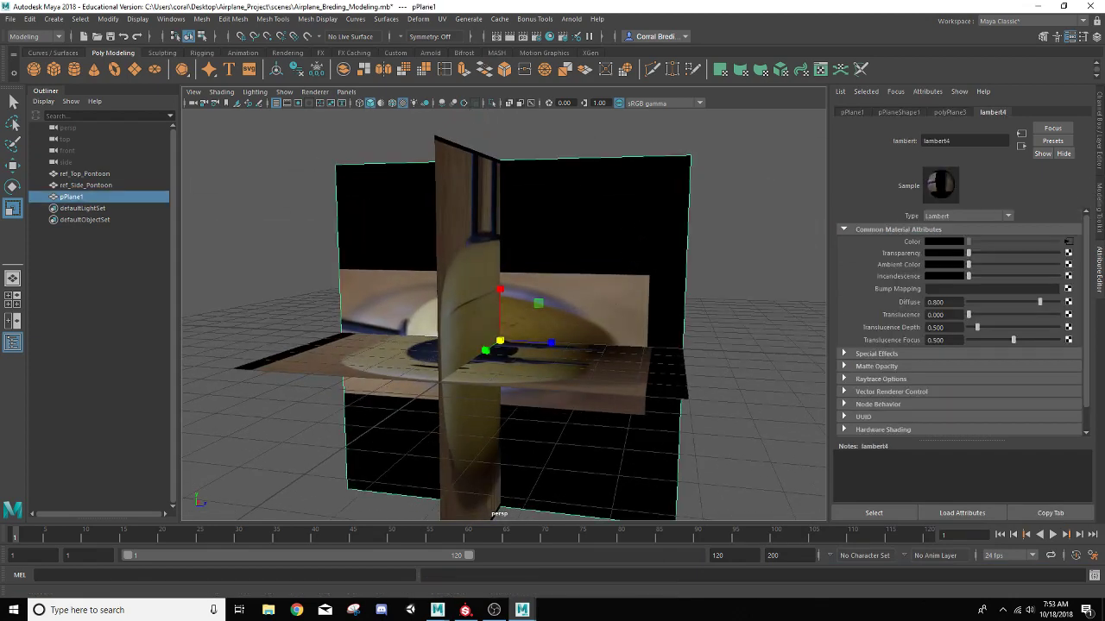
click(1099, 152)
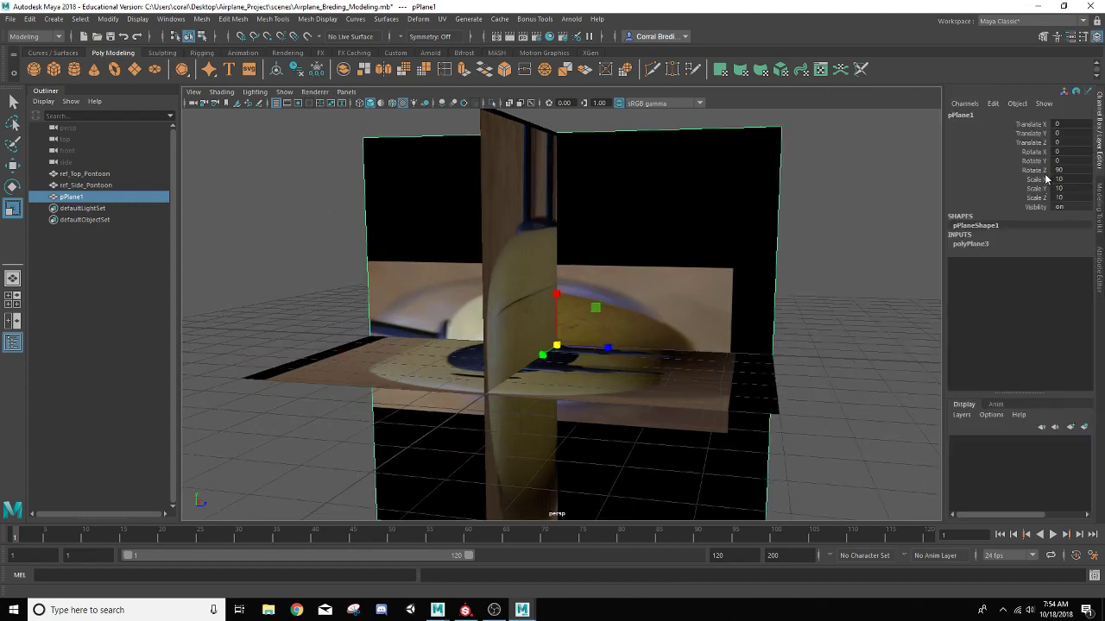
key(e)
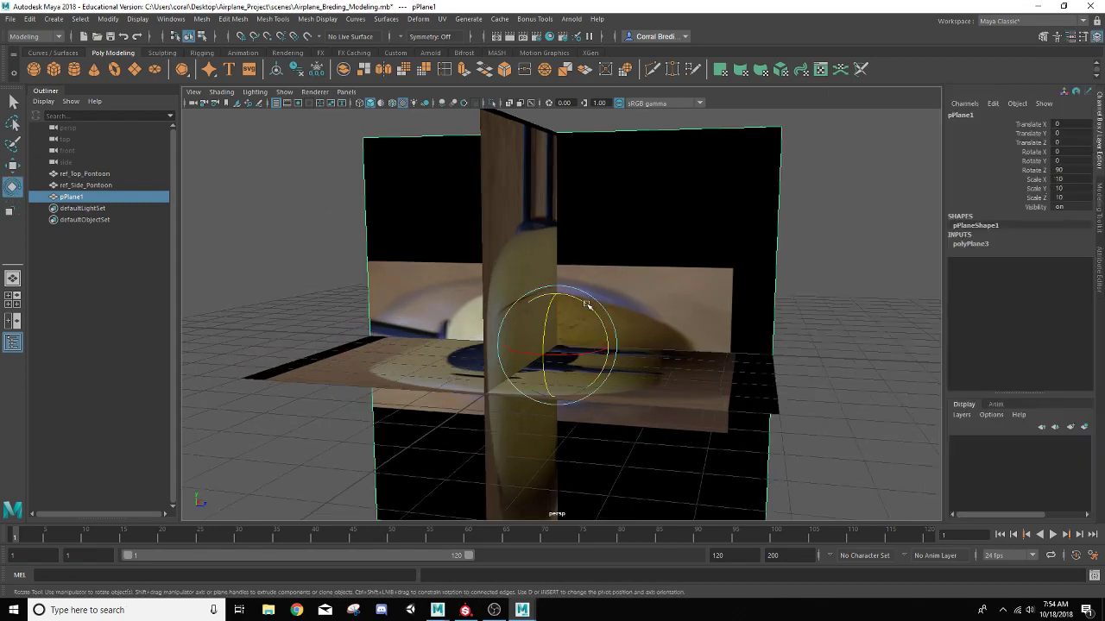
drag(585, 304, 525, 313)
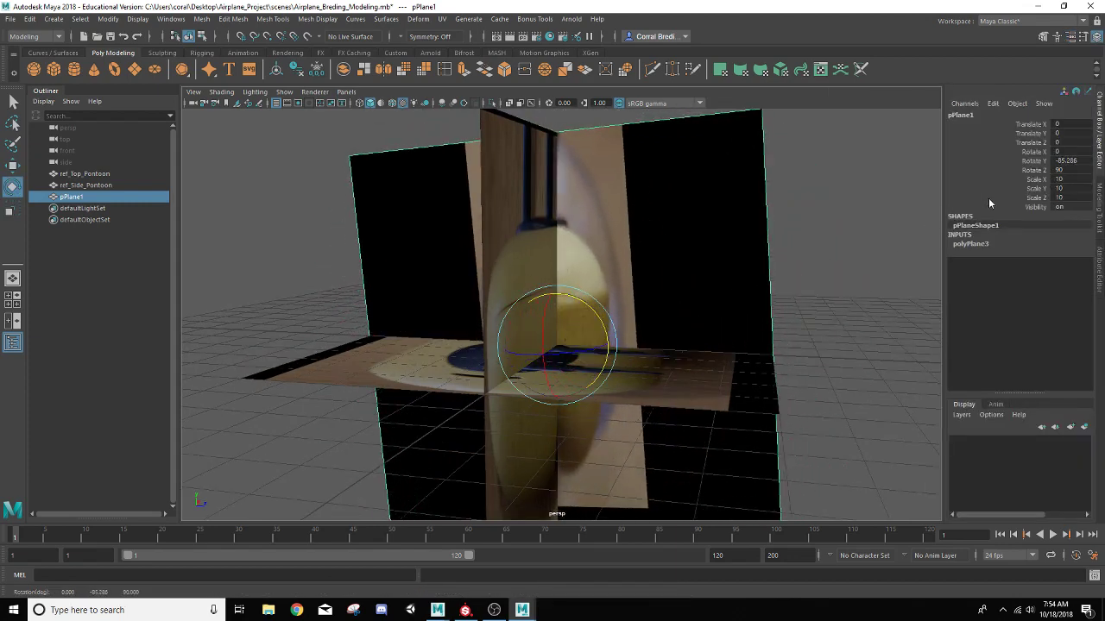
double_click(1066, 160)
key(BackSpace)
text(-90)
key(Return)
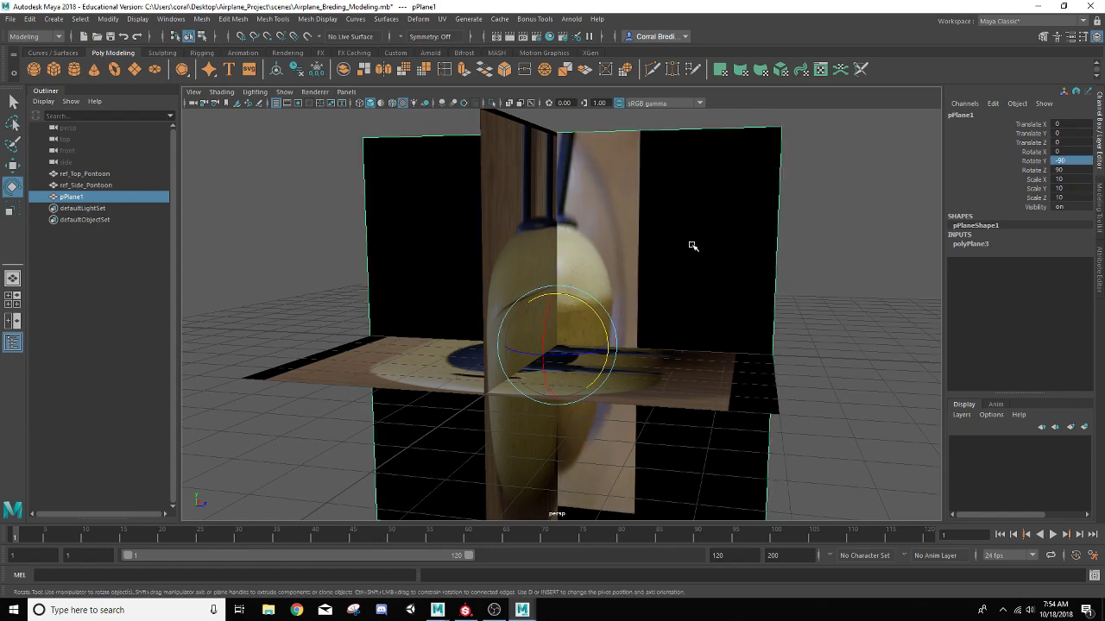
alt+drag(674, 281, 615, 298)
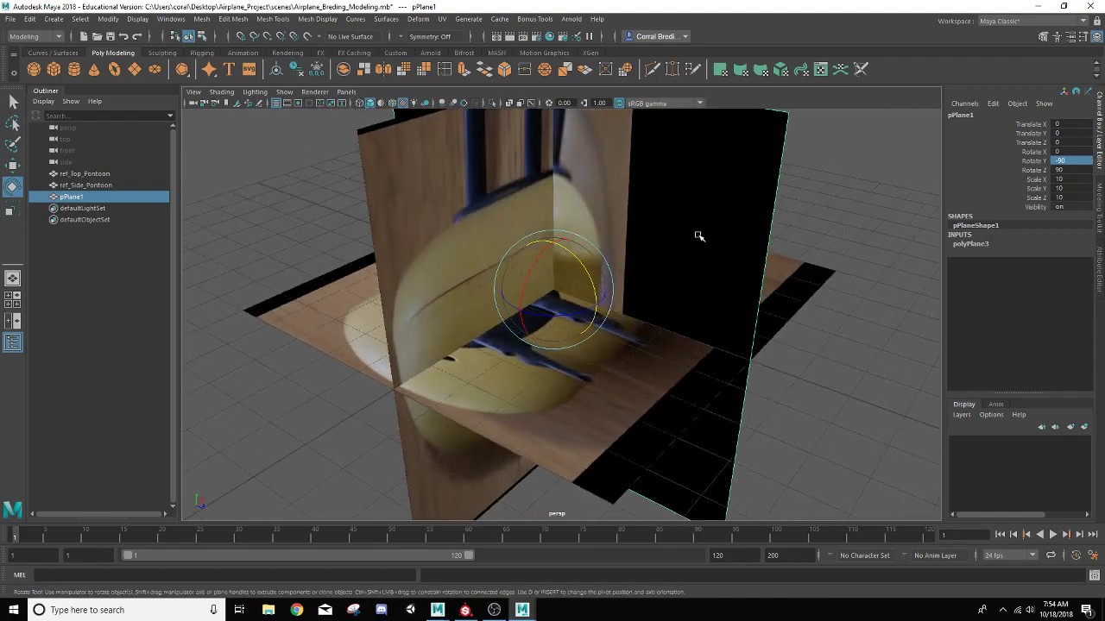
- Start renaming pPlane1 to ref_Front_Pontoon in the Outliner
shift+click(494, 225)
alt+drag(484, 260, 447, 255)
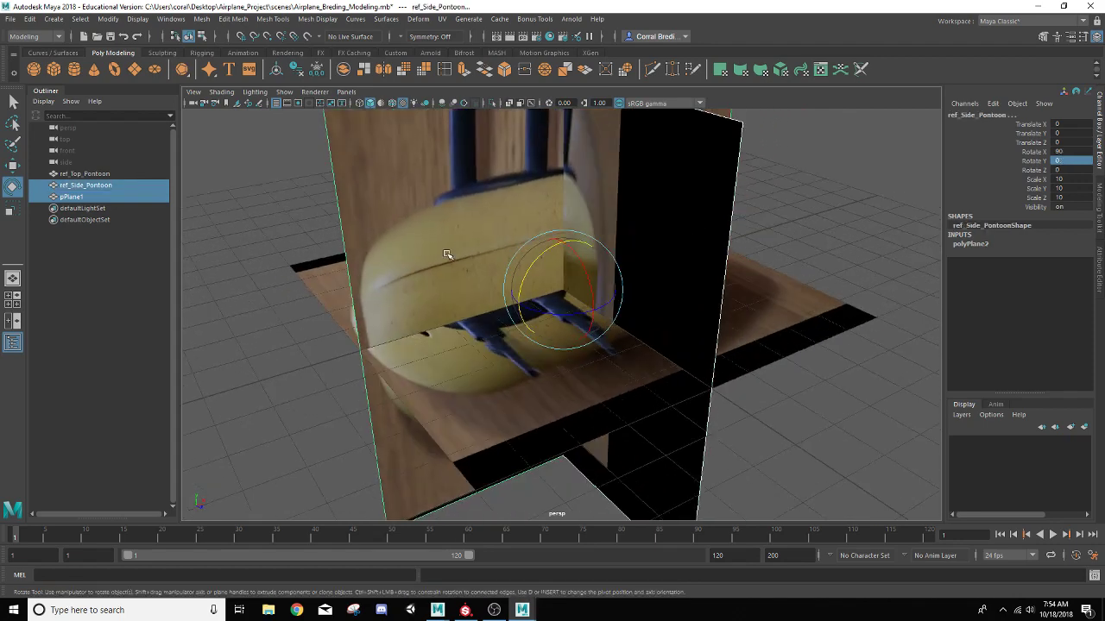
double_click(78, 197)
text(ref_Front_Po)
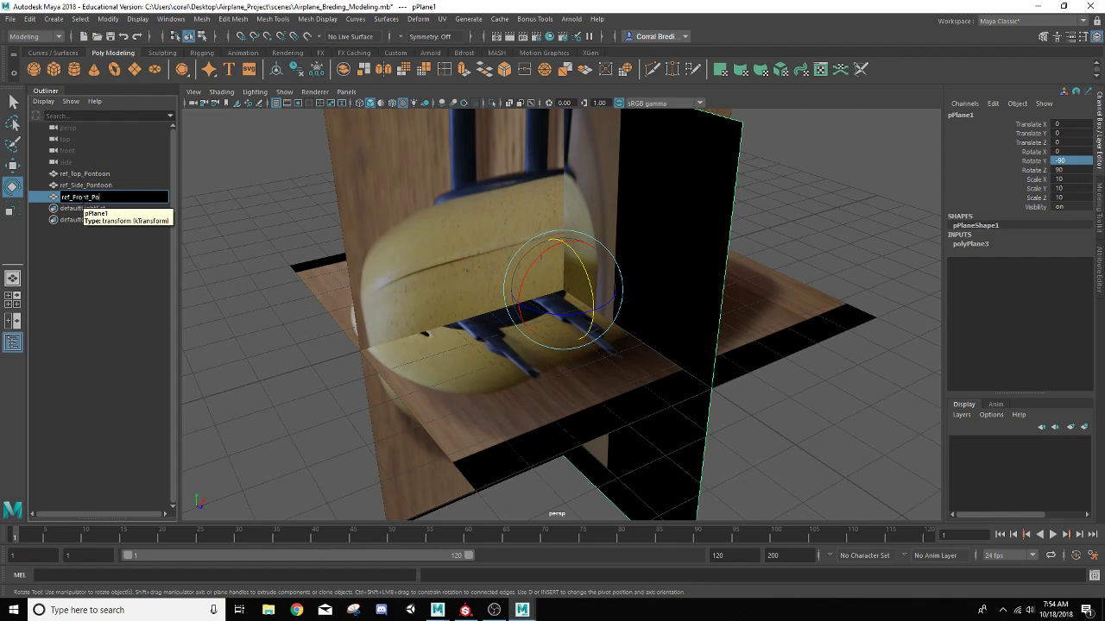
text(ntoon)
- Confirm the name ref_Front_Pontoon and scale the side and front planes to Z 4.55
key(Return)
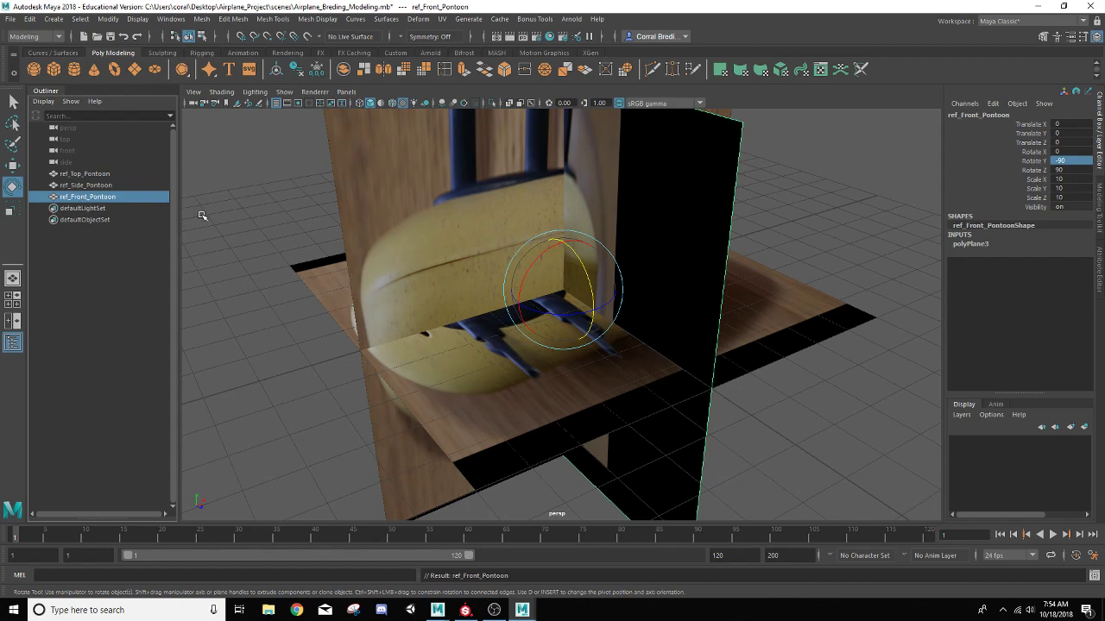
shift+click(367, 228)
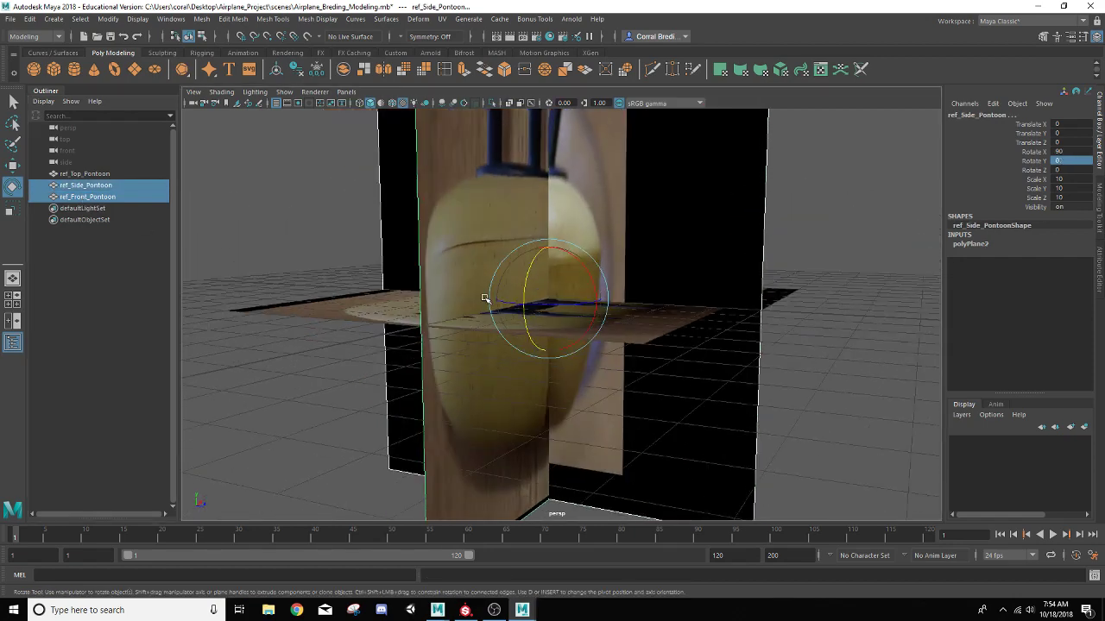
alt+drag(485, 299, 466, 326)
key(r)
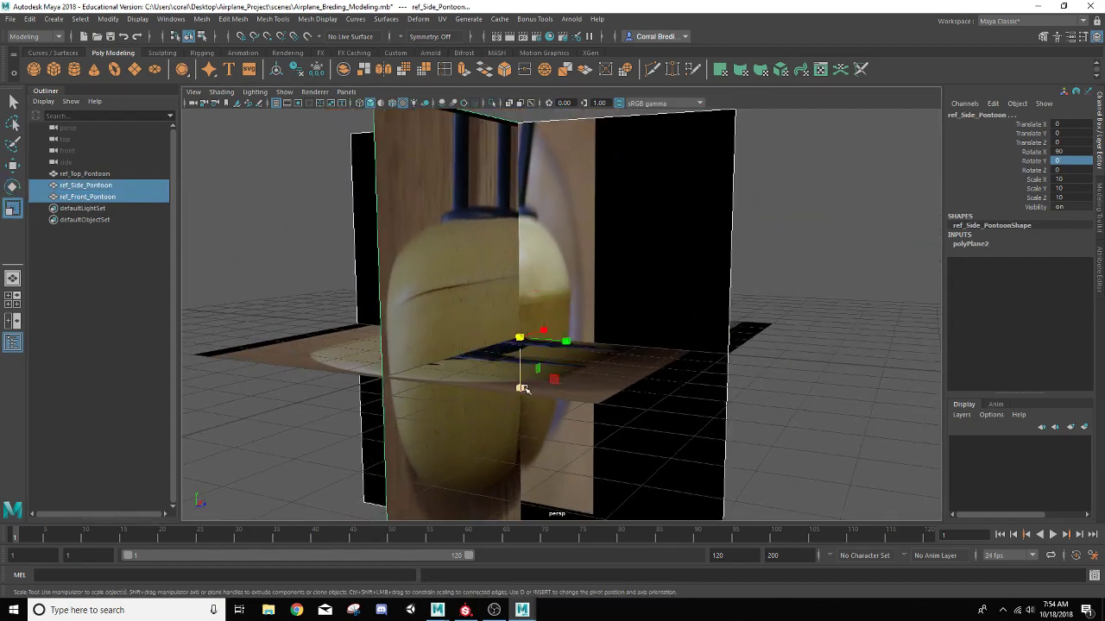
drag(522, 388, 519, 384)
mouse_move(534, 472)
alt+mouse_down()
mouse_move(510, 463)
mouse_move(521, 466)
alt+mouse_up()
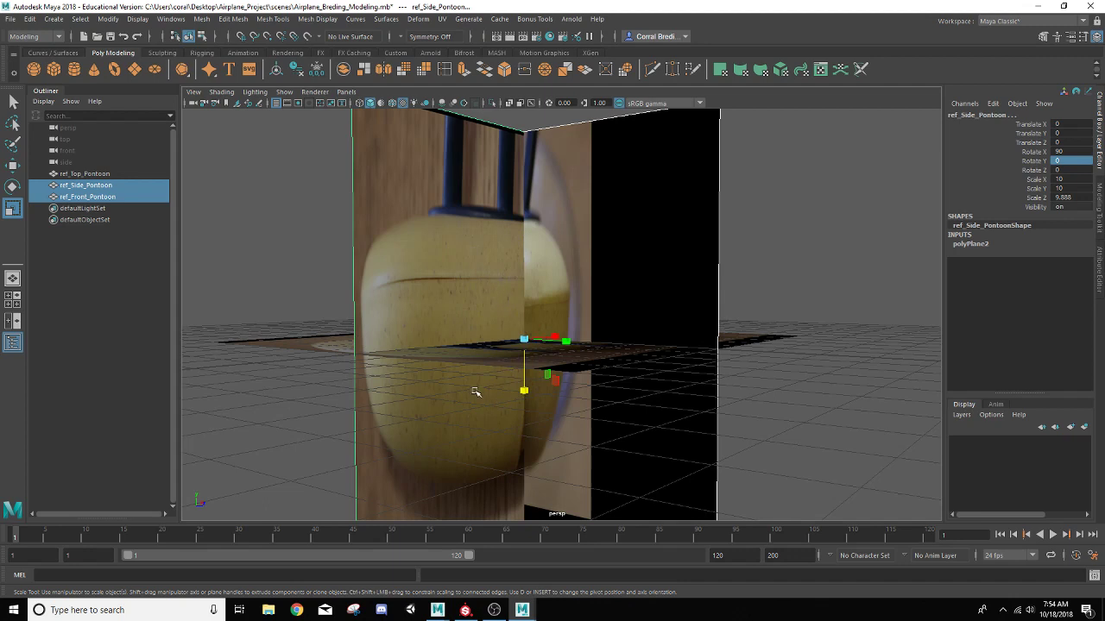
drag(524, 391, 491, 396)
alt+drag(448, 357, 494, 406)
- Move ref_Top_Pontoon to Translate X 0.072 and narrow it to Scale Z 3.123
scroll(506, 402, down, 5)
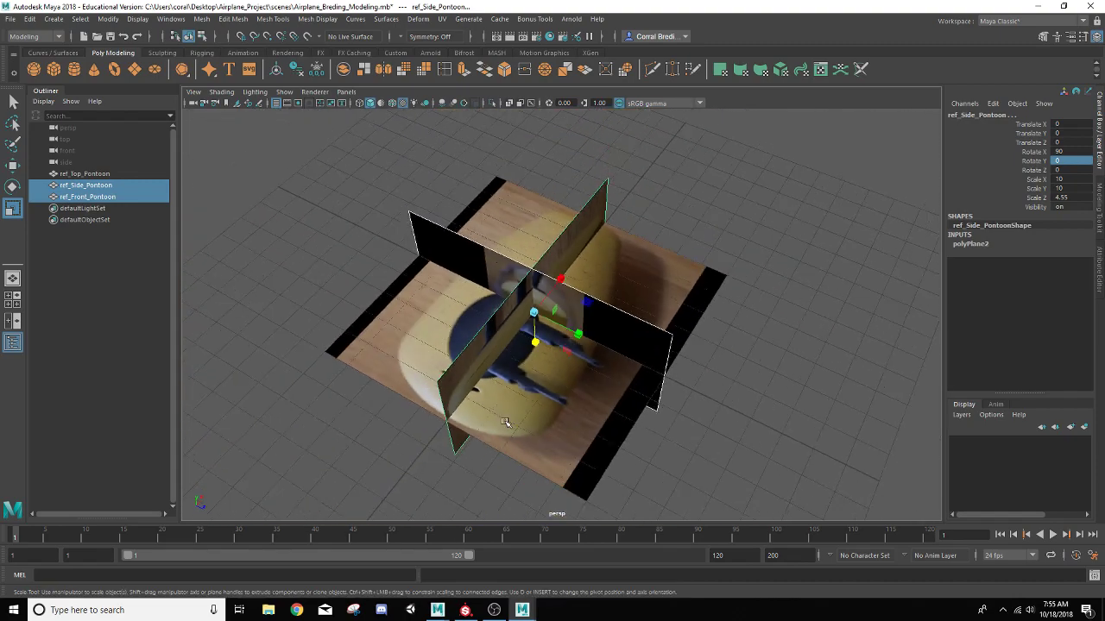
click(569, 473)
alt+drag(431, 424, 480, 397)
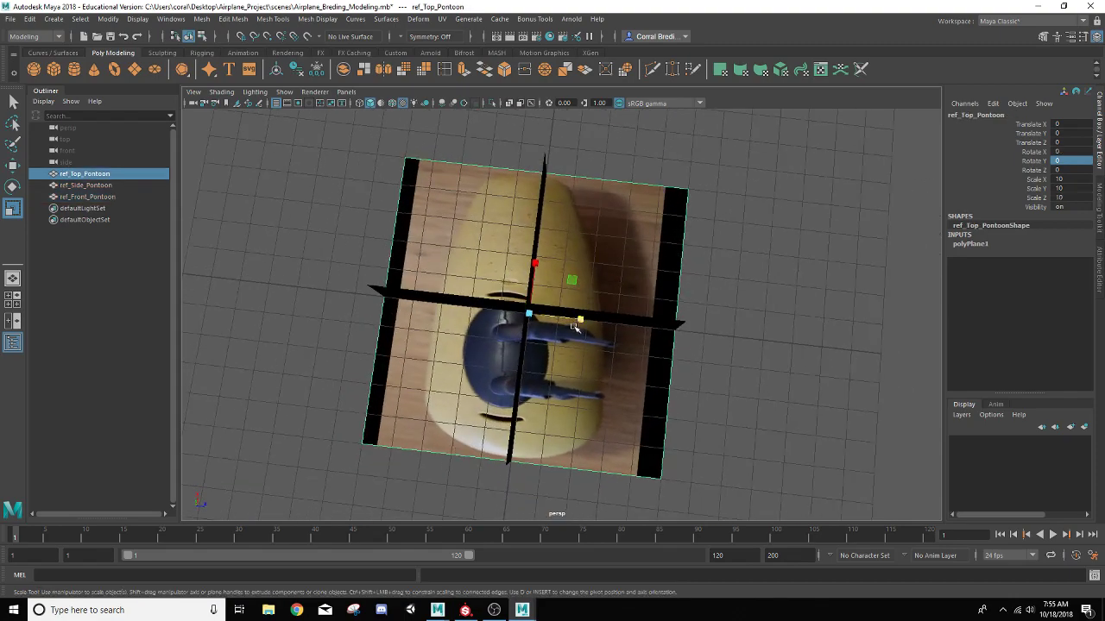
alt+drag(583, 266, 474, 200)
scroll(508, 262, up, 5)
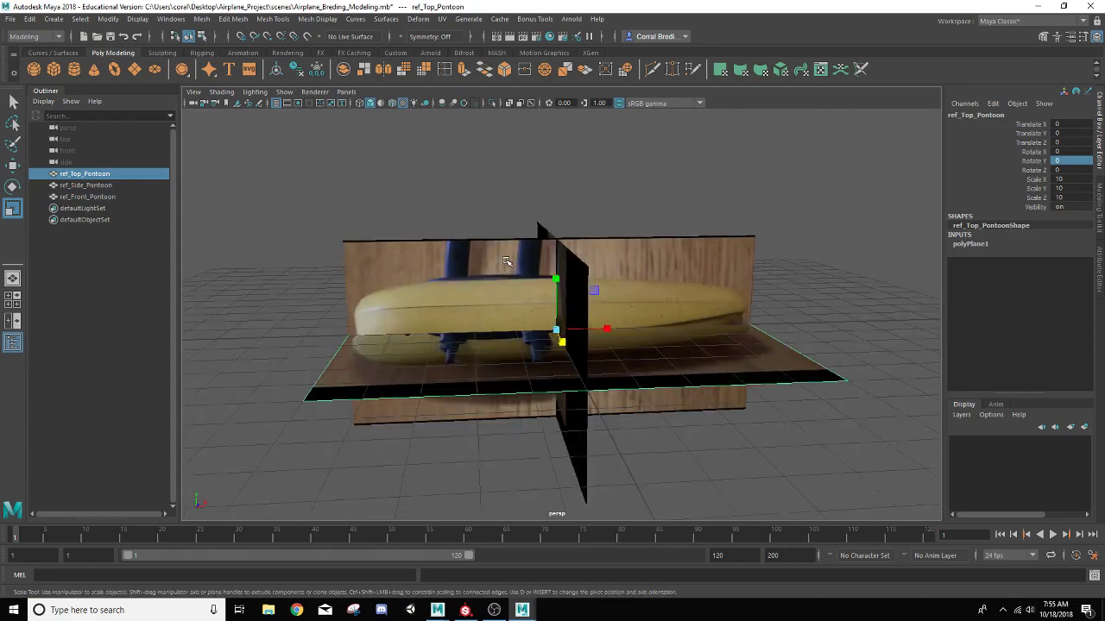
alt+drag(526, 294, 603, 309)
key(w)
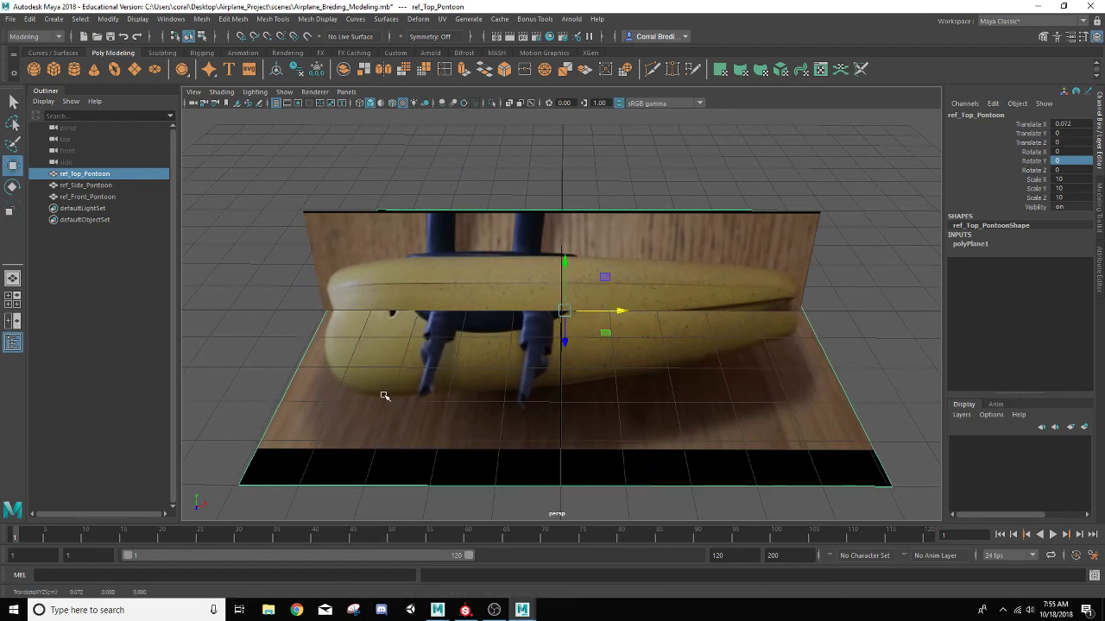
alt+drag(357, 373, 631, 364)
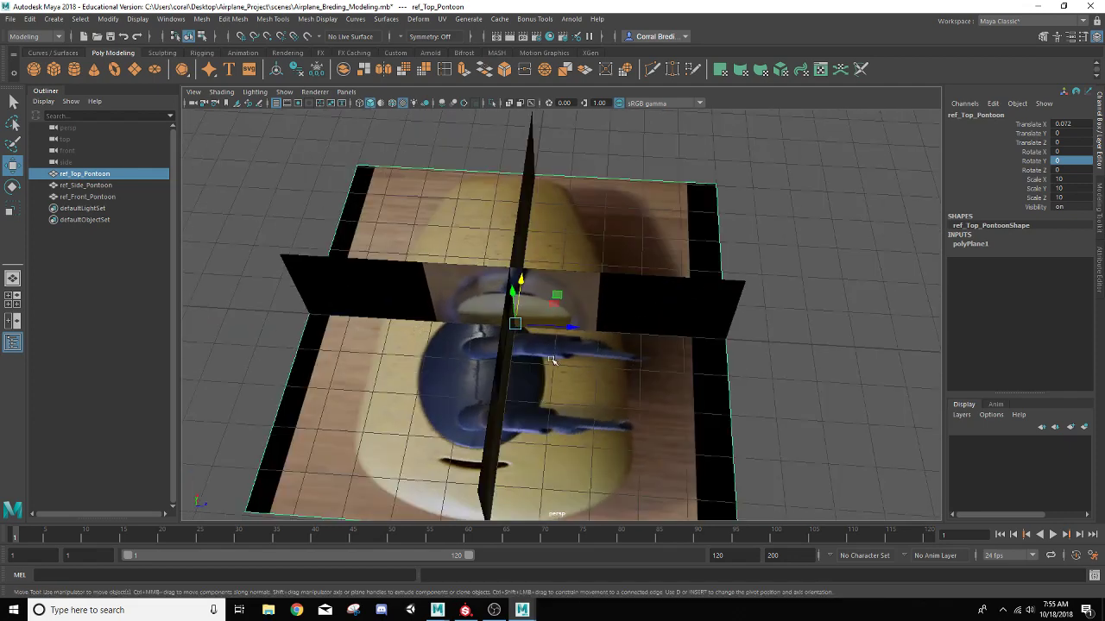
key(r)
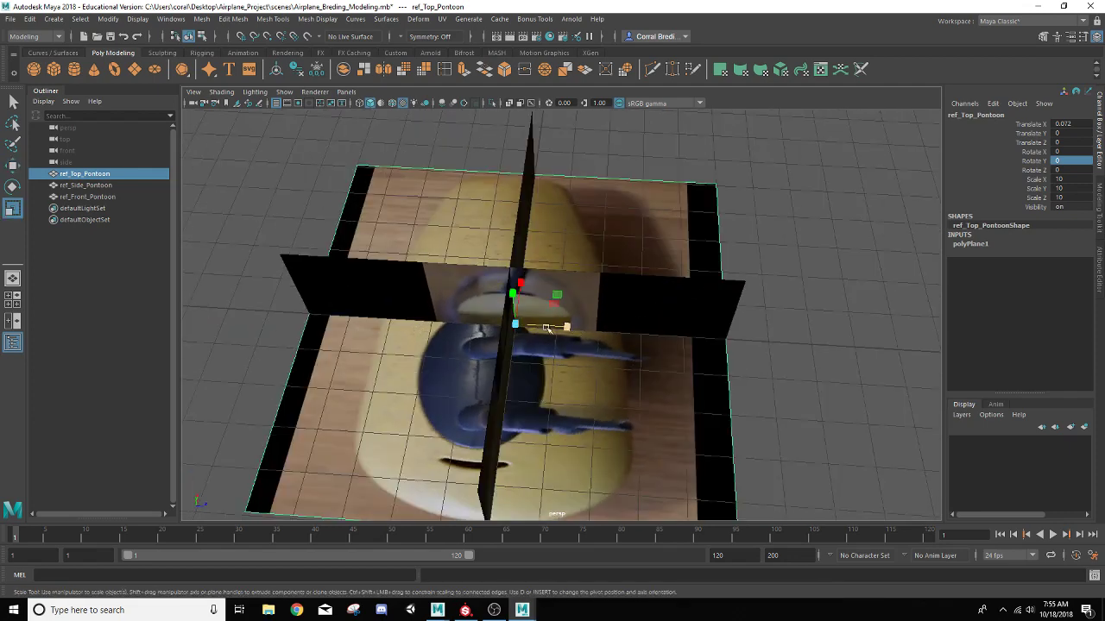
drag(558, 328, 535, 325)
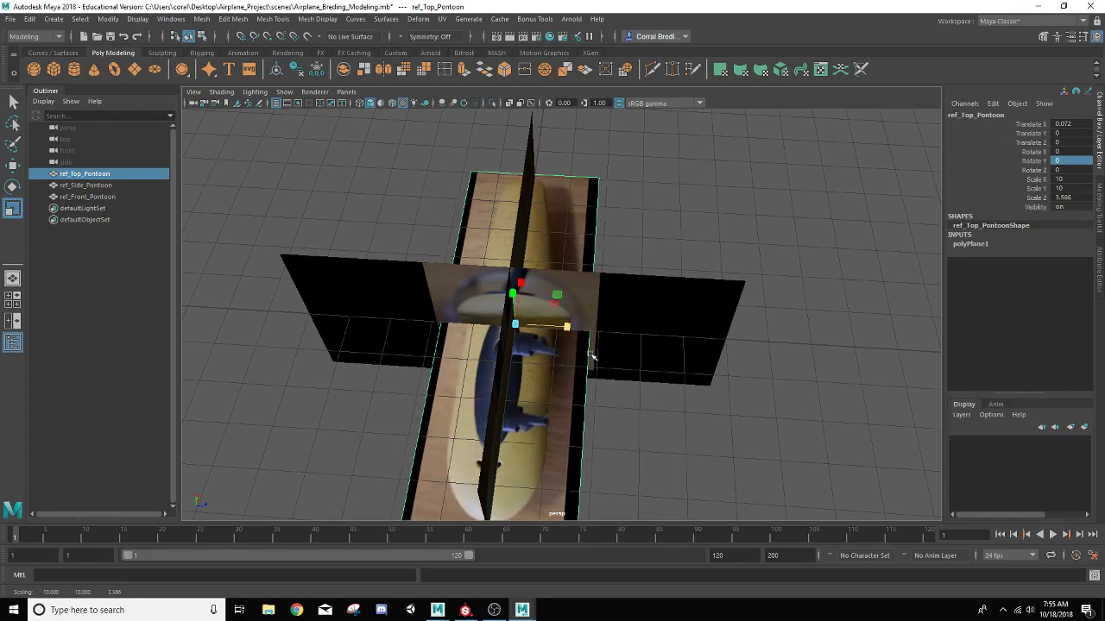
alt+drag(592, 357, 566, 369)
scroll(562, 345, up, 4)
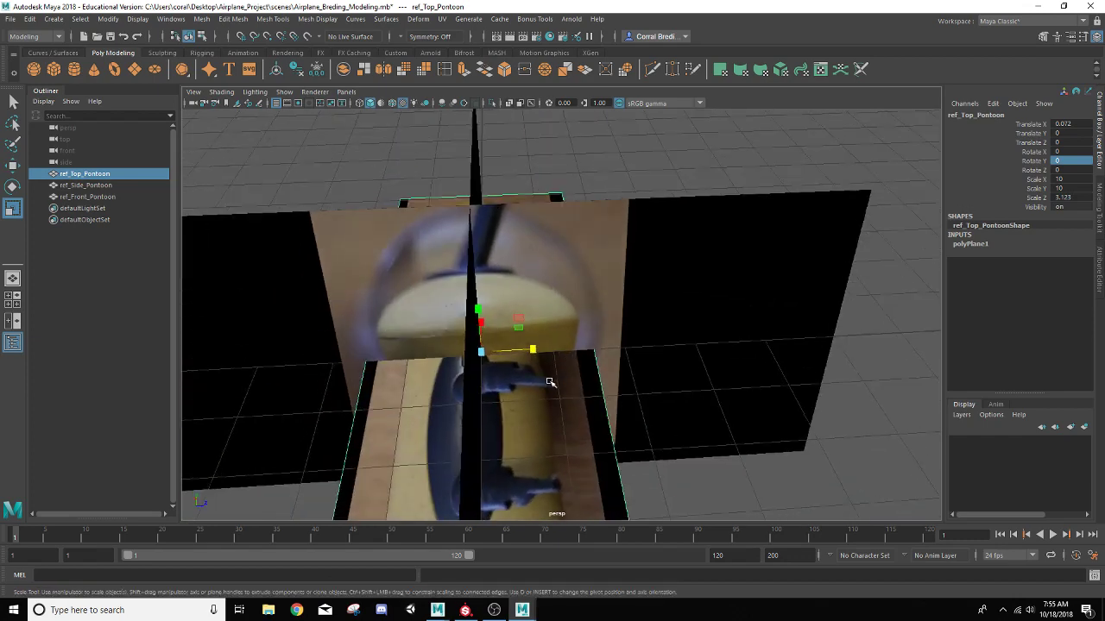
- Narrow ref_Front_Pontoon to Scale X 6.815 and shift it to Translate Z -0.092
click(678, 323)
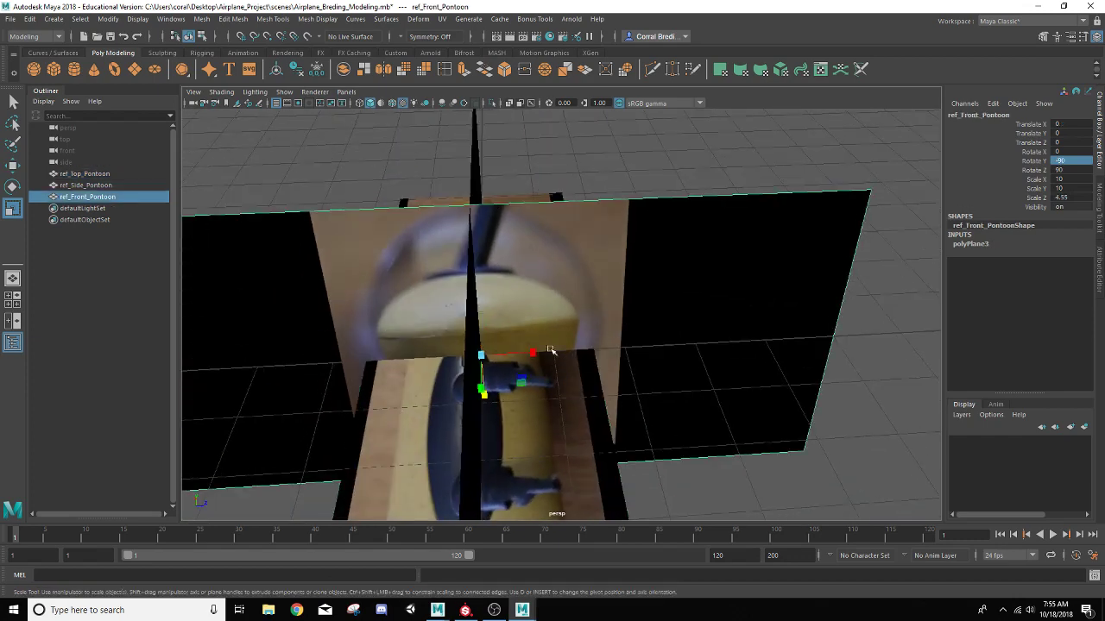
drag(533, 354, 523, 383)
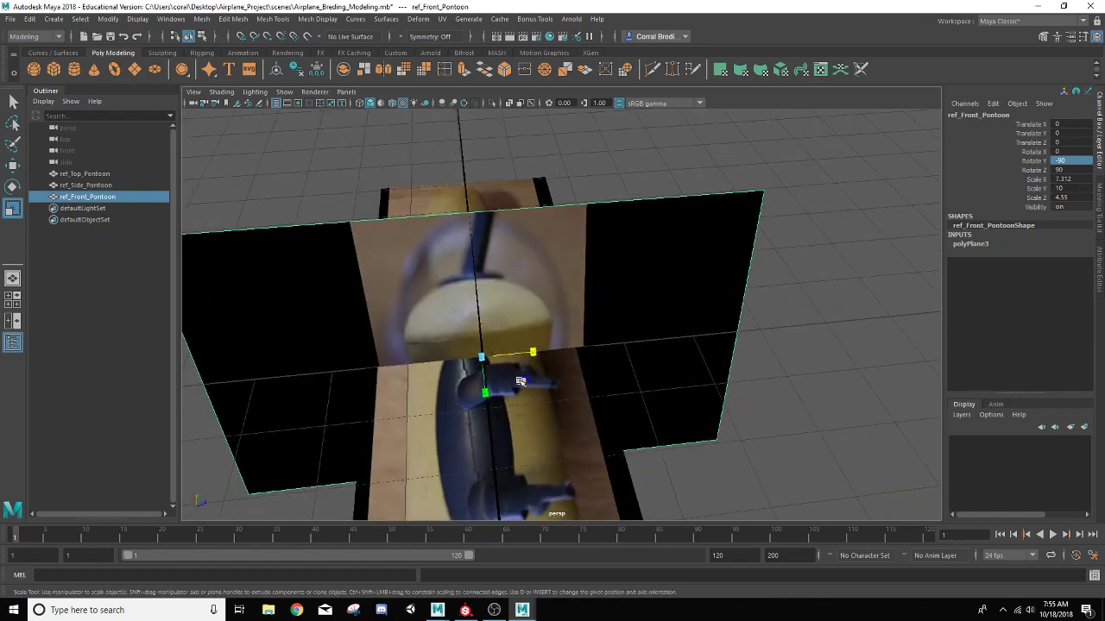
drag(532, 350, 528, 380)
key(w)
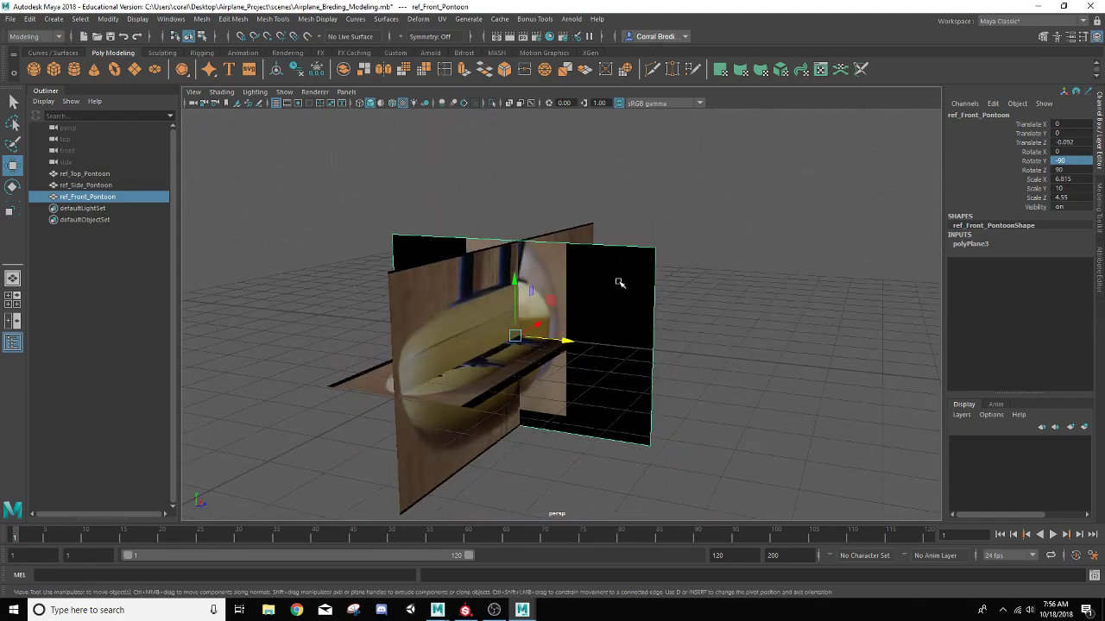
right_drag(619, 282, 643, 256)
- Deselect everything and save the scene to Airplane_Breding_Modeling.mb
click(820, 347)
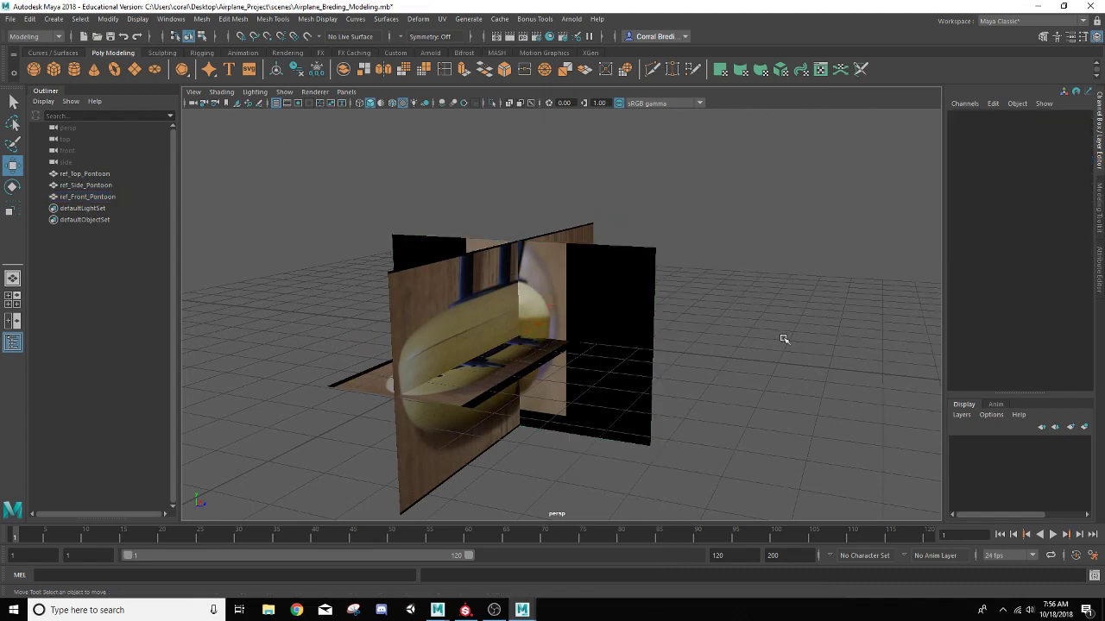
click(10, 21)
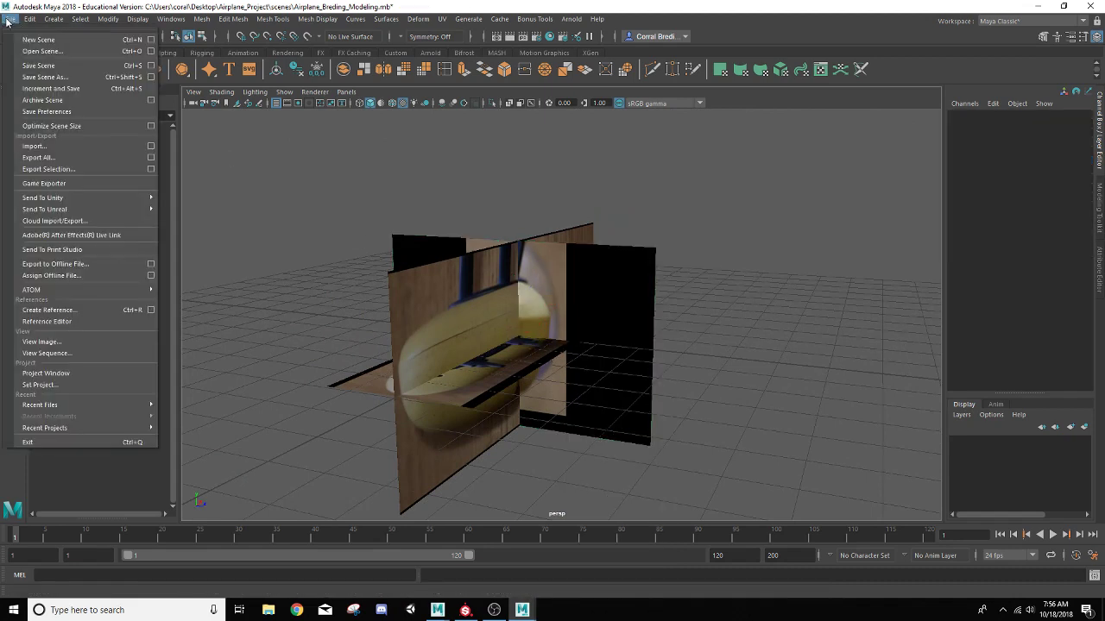
click(43, 65)
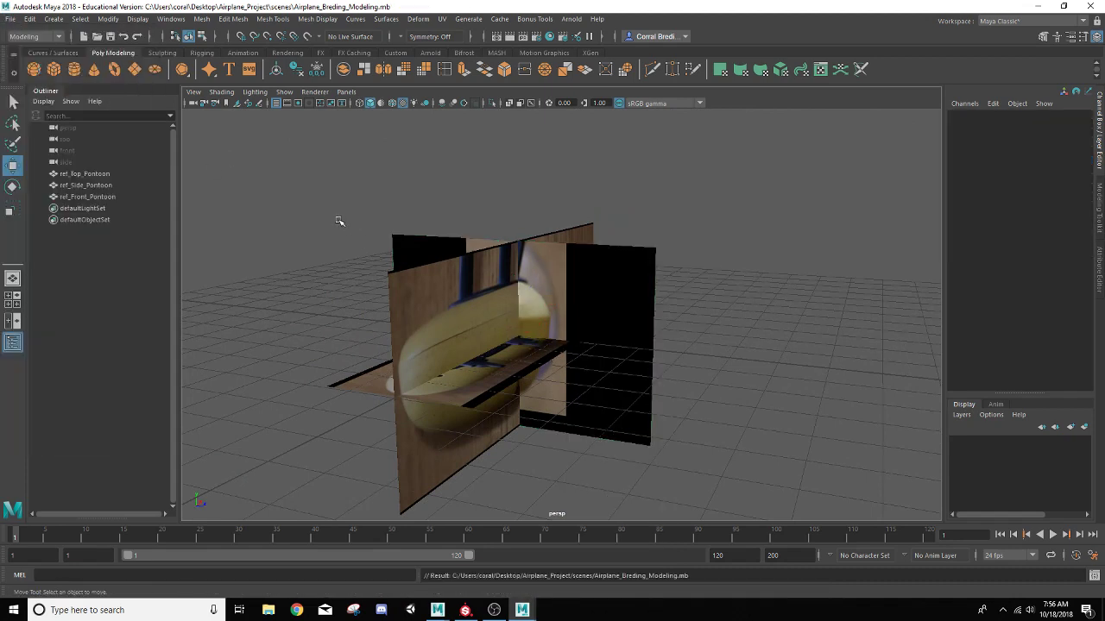
scroll(339, 221, up, 4)
alt+drag(505, 308, 546, 369)
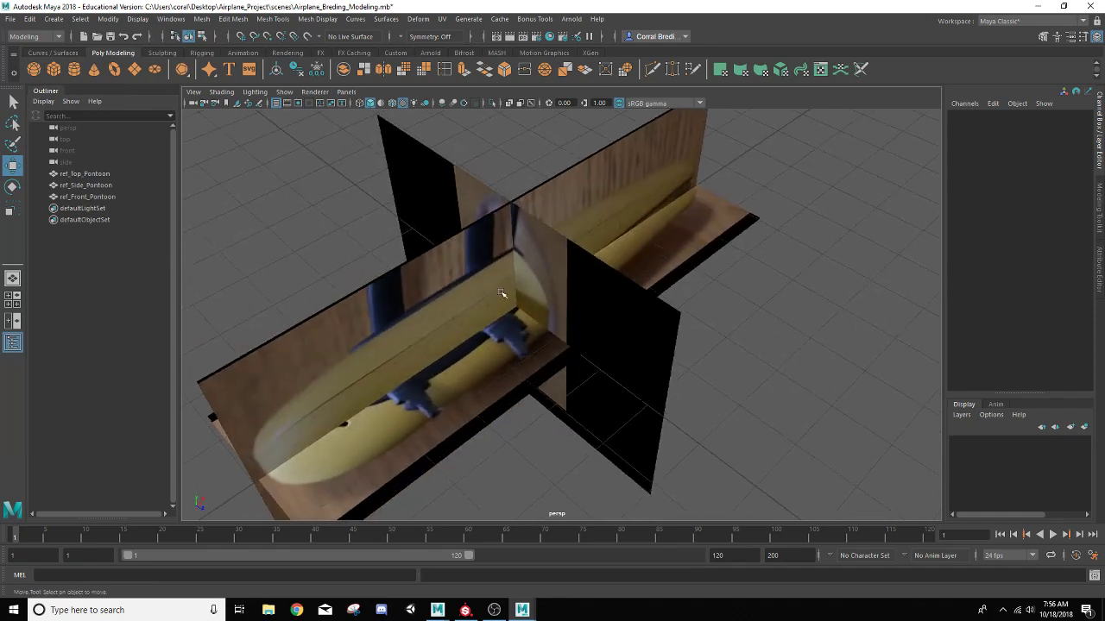